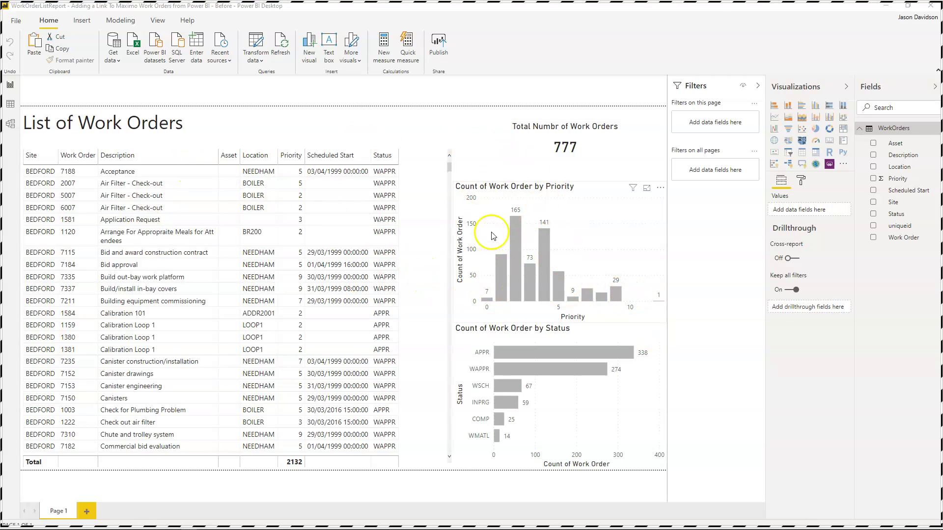
# - Filter the report to COMP status work orders, then clear the filter to show all
pyautogui.click(500, 417)
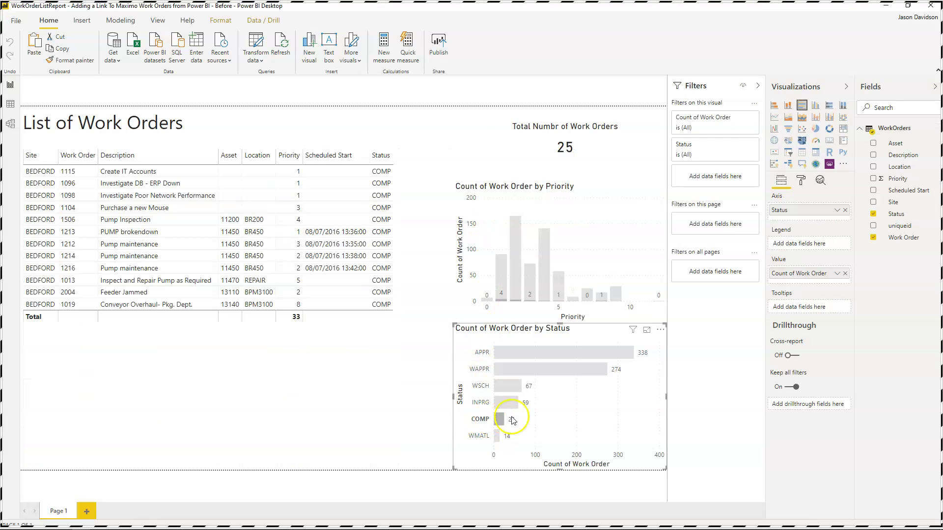
pyautogui.moveTo(500, 423)
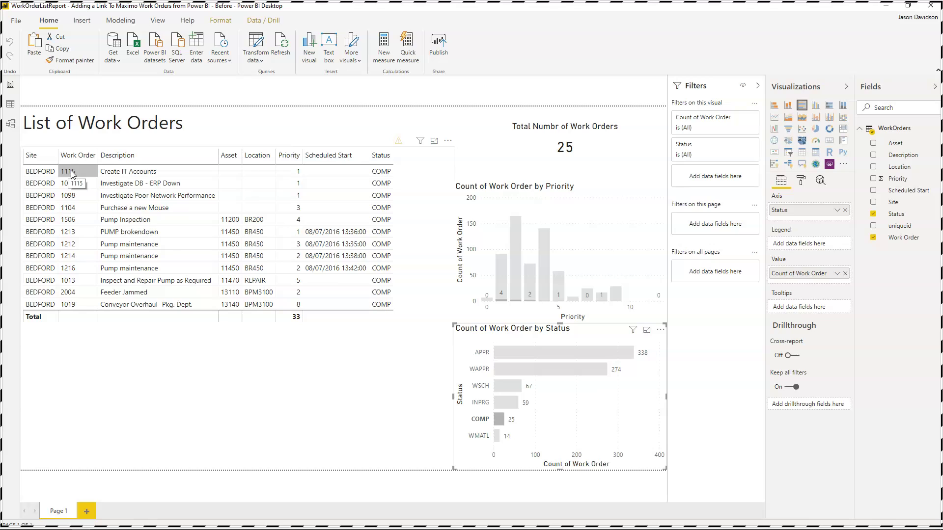
pyautogui.click(499, 420)
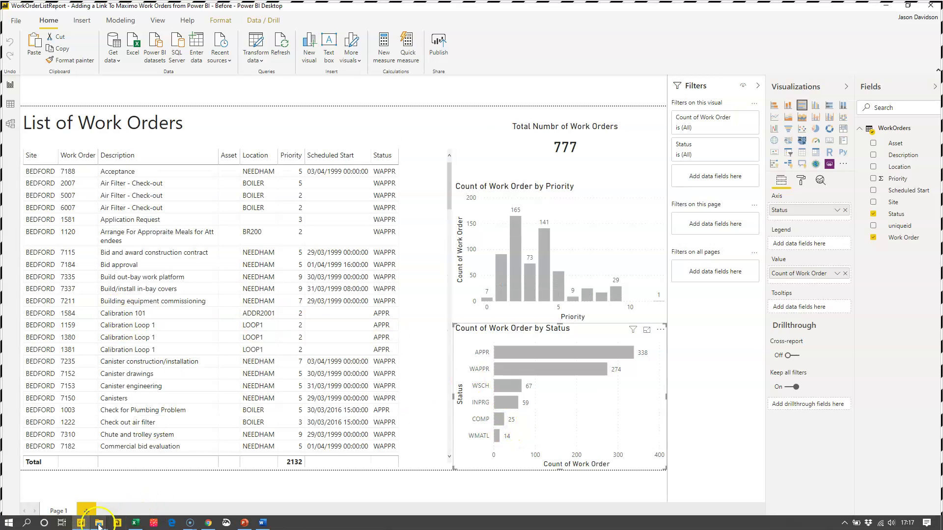
# - View Maximo's preview-site information page, then return to the Work Order Tracking list
pyautogui.click(209, 523)
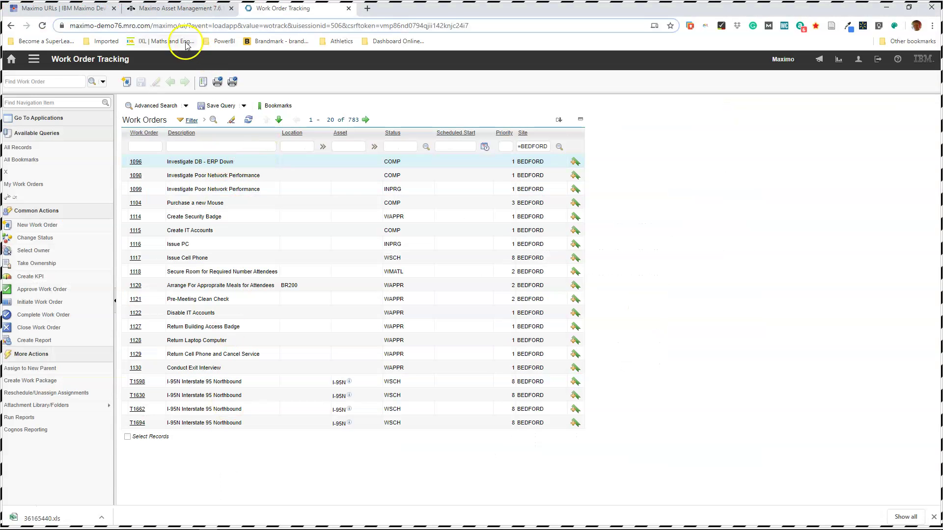
pyautogui.click(181, 8)
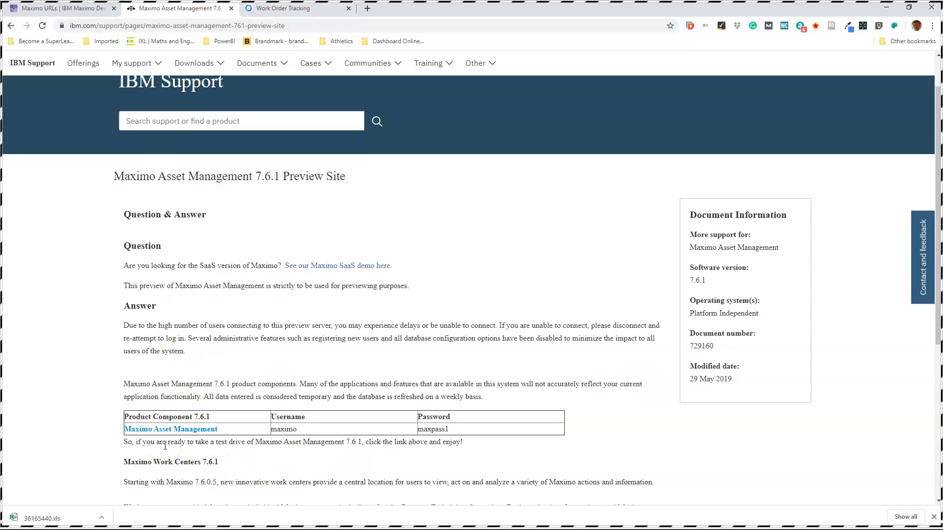
pyautogui.click(295, 8)
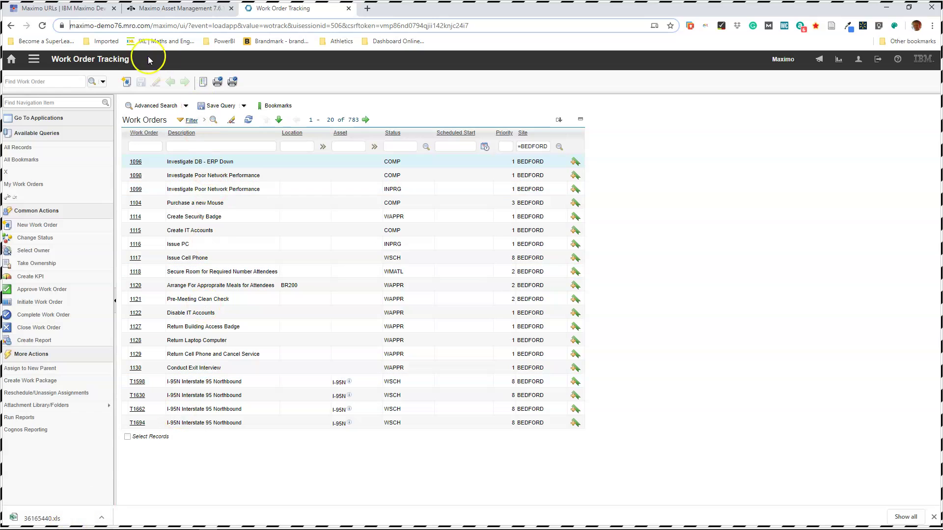
# - Bring the Power BI List of Work Orders report back to the front
pyautogui.moveTo(86, 525)
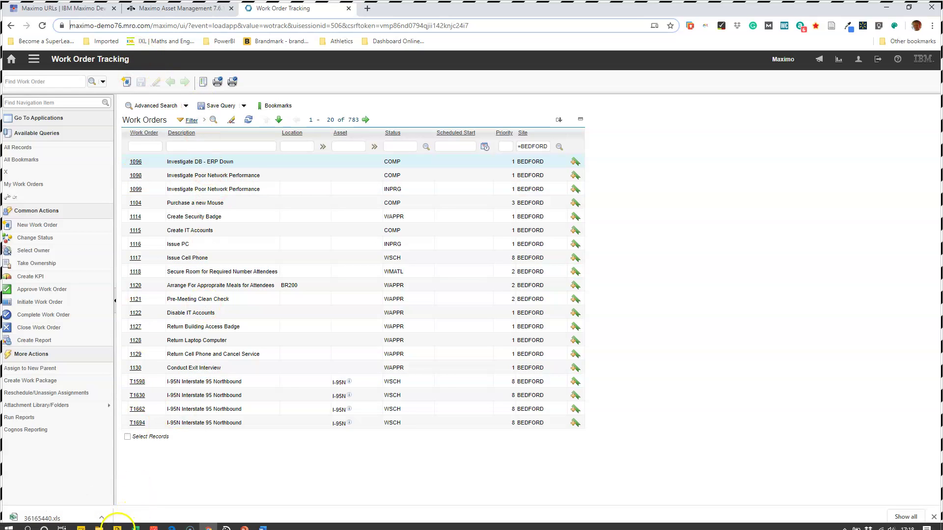
pyautogui.click(86, 523)
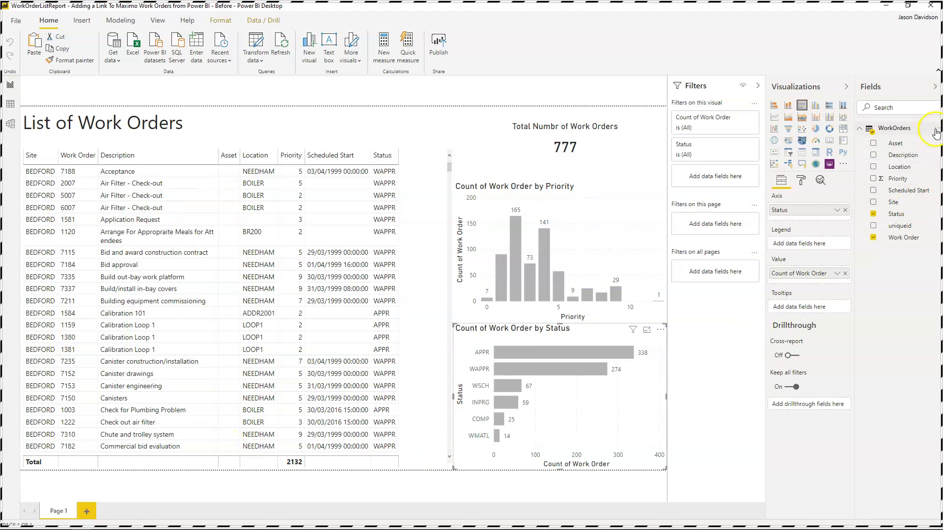
# - Start a new WorkOrders measure named MaximoWorkOrderUrlv1, then bring up Task View
pyautogui.click(384, 48)
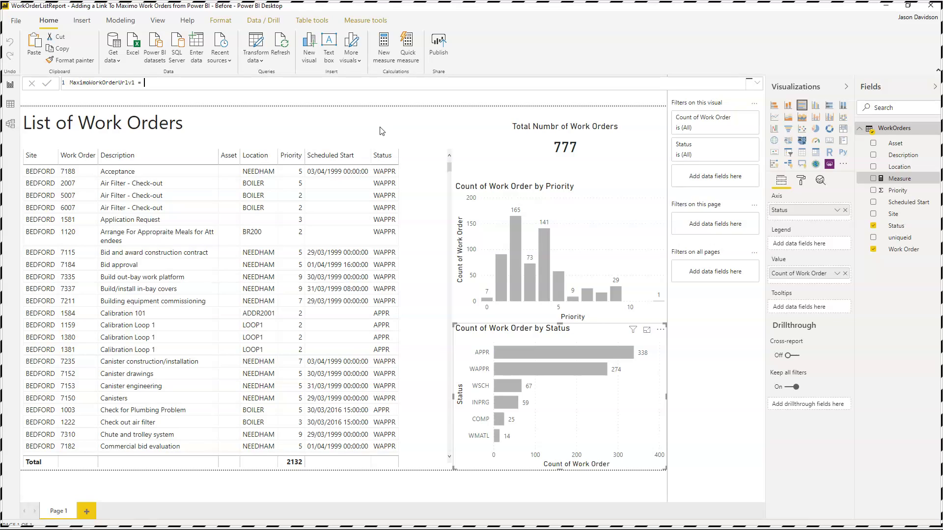
pyautogui.press('super+Tab')
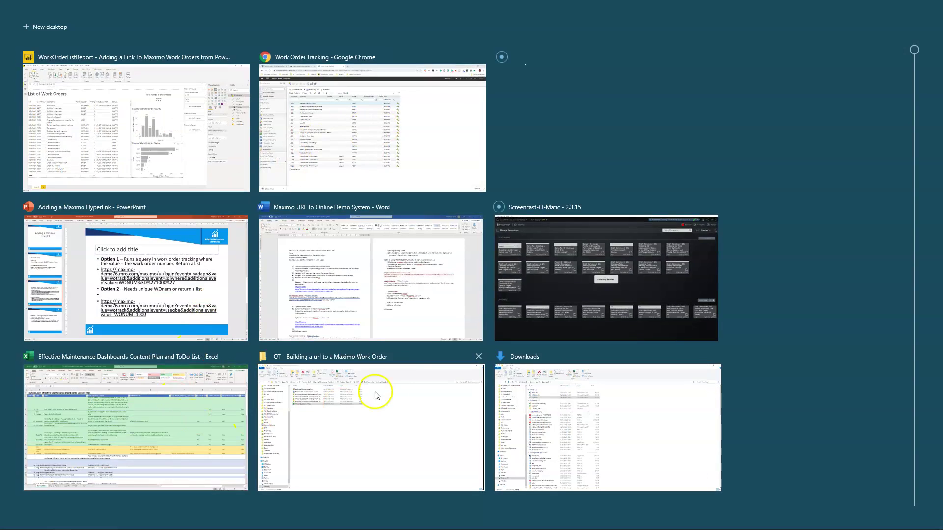
# - Copy the Option 1 Maximo work-order URL from the PowerPoint slide and return to Power BI
pyautogui.click(142, 278)
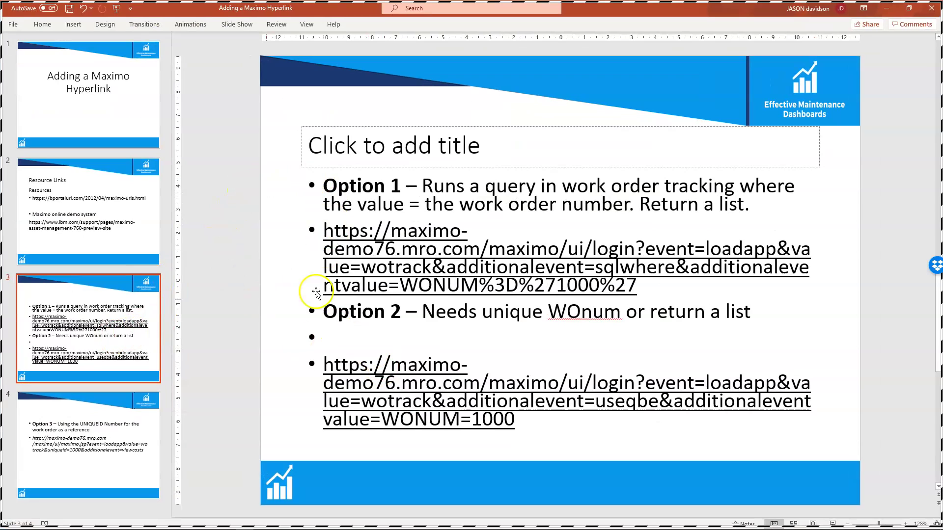
pyautogui.moveTo(325, 230); pyautogui.dragTo(630, 286)
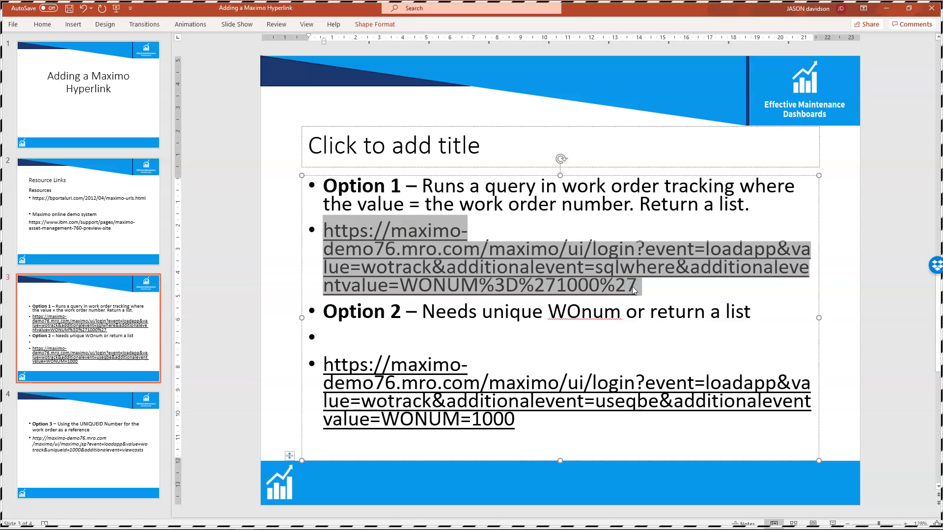
pyautogui.press('super+Tab')
pyautogui.click(390, 117)
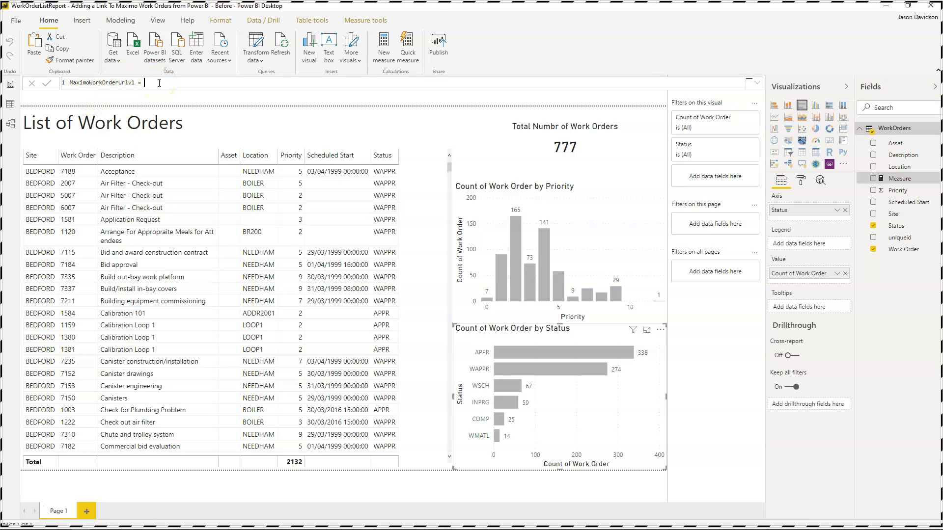
# - Paste the Option 1 Maximo URL into the measure, wrapped in double quotes as a text string
pyautogui.write('http://maximo-demo76.mro.com/maximo/ui/login?event=loadapp&value=wotrack&additionalevent=sqlwhere&additionaleventvalue=WONUM%3D%271000%27')
pyautogui.doubleClick(145, 82)
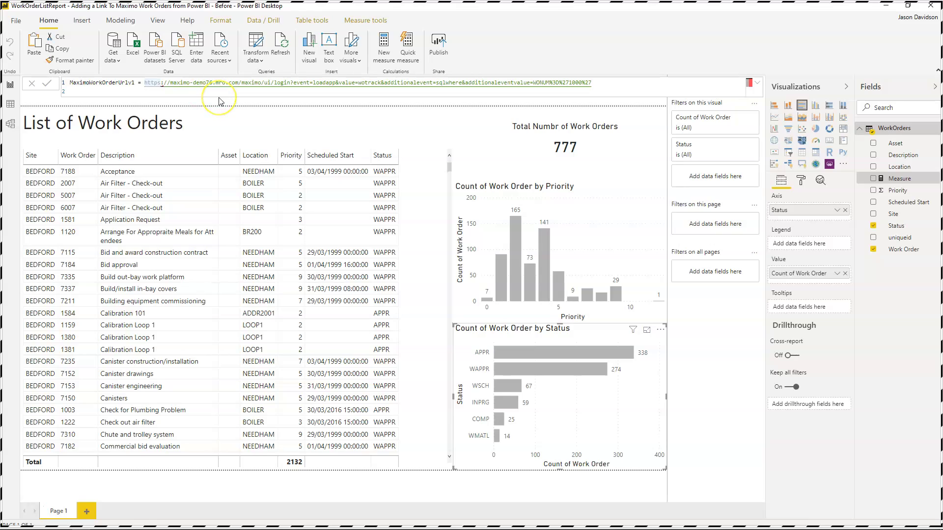
pyautogui.press('Left')
pyautogui.write('"')
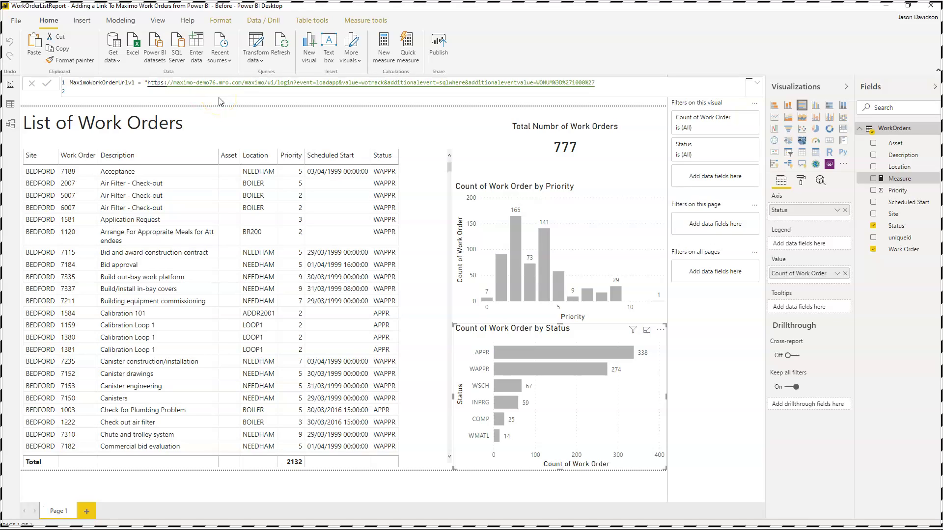
pyautogui.click(608, 82)
pyautogui.write('"')
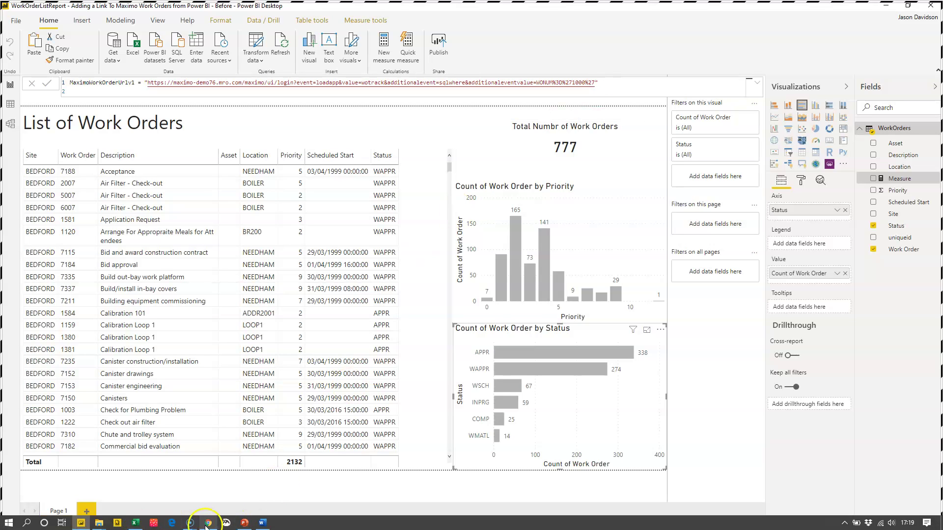
pyautogui.click(206, 523)
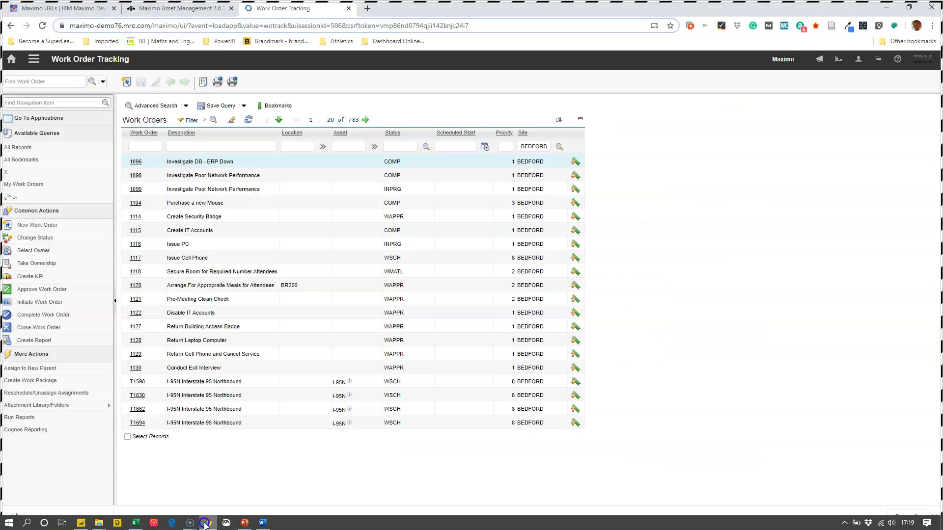
# - Read the Maximo URLs article's base syntax, checking the Work Order Tracking host name against it
pyautogui.click(67, 11)
pyautogui.scroll(10, 560, 305)
pyautogui.scroll(8, 558, 311)
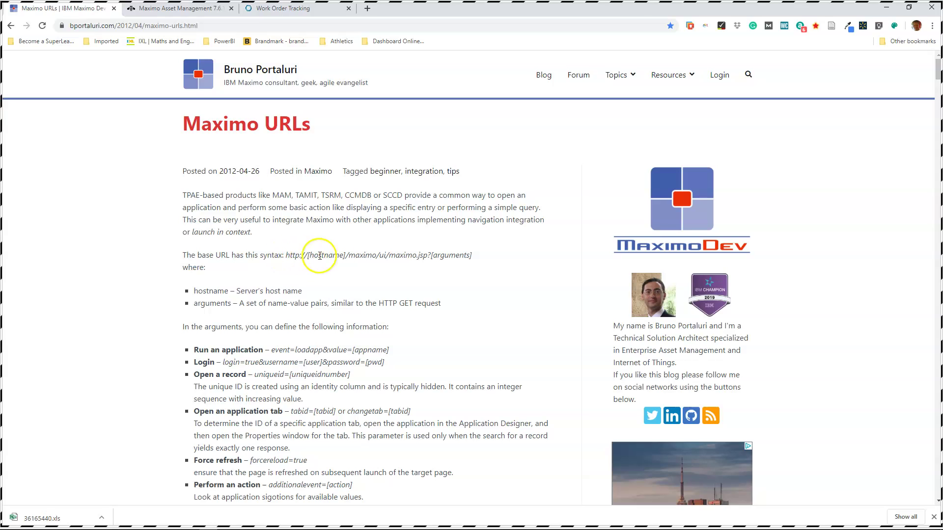
pyautogui.click(293, 10)
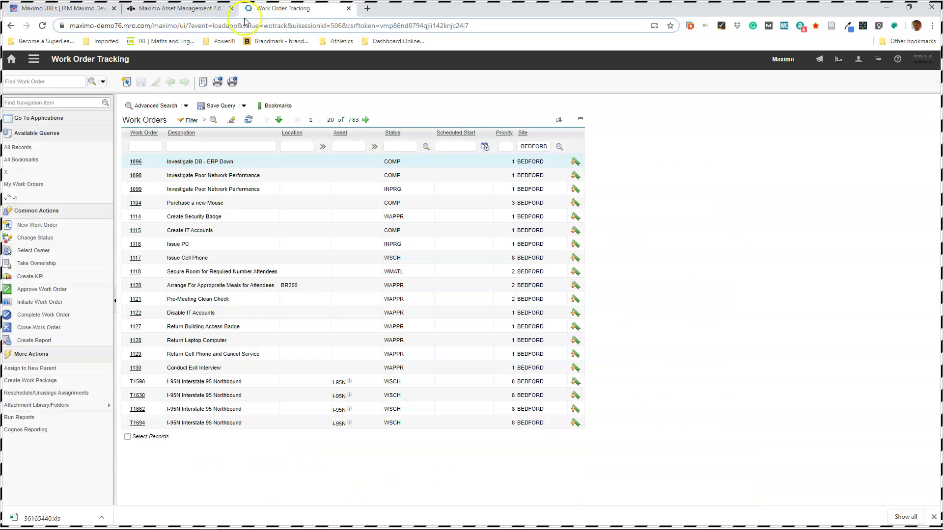
pyautogui.moveTo(151, 25); pyautogui.dragTo(122, 26)
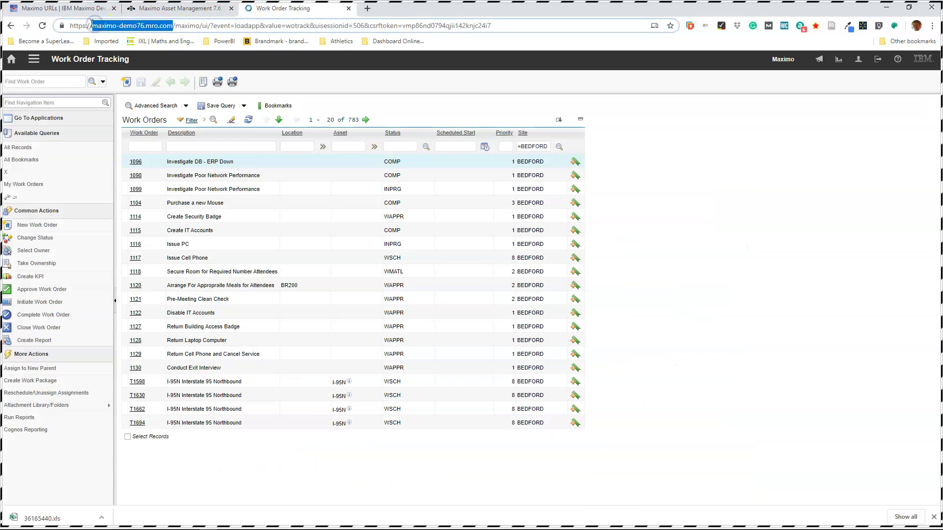
pyautogui.click(123, 28)
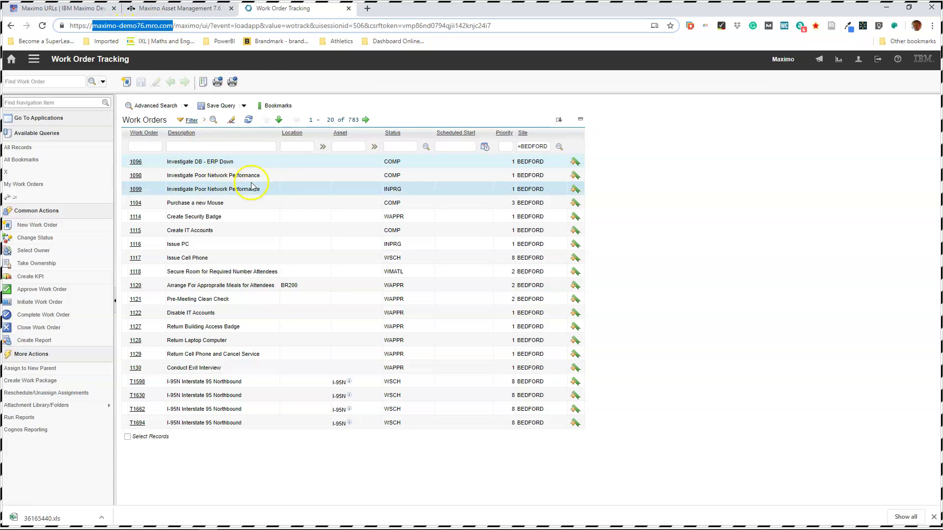
pyautogui.click(173, 9)
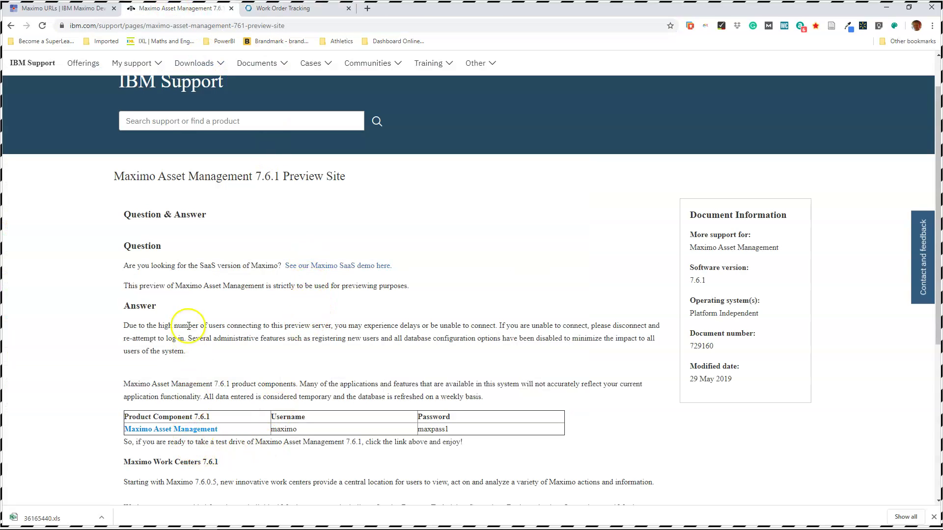
pyautogui.click(82, 14)
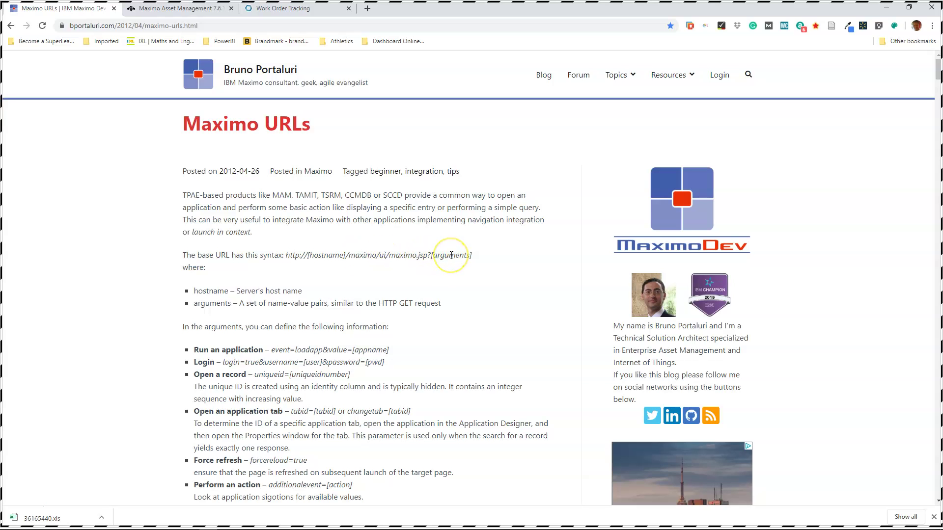
# - Scroll to the WORKORDER-by-WONUM example URLs, then return to the Power BI measure formula
pyautogui.scroll(-7, 311, 361)
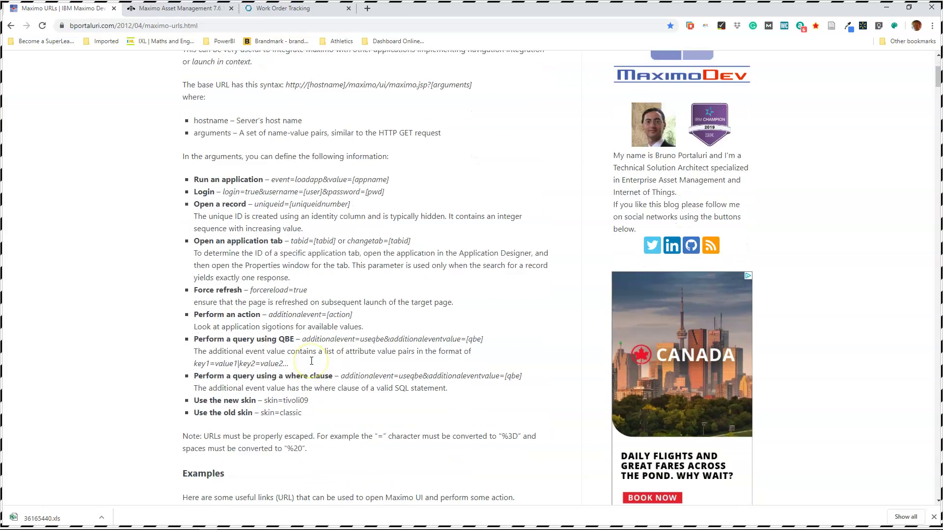
pyautogui.scroll(-1, 311, 361)
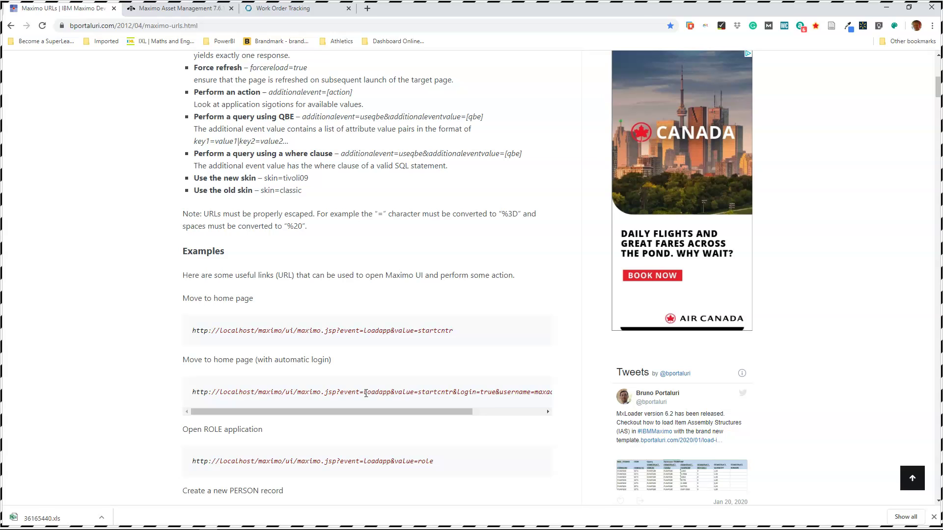
pyautogui.scroll(-1, 365, 392)
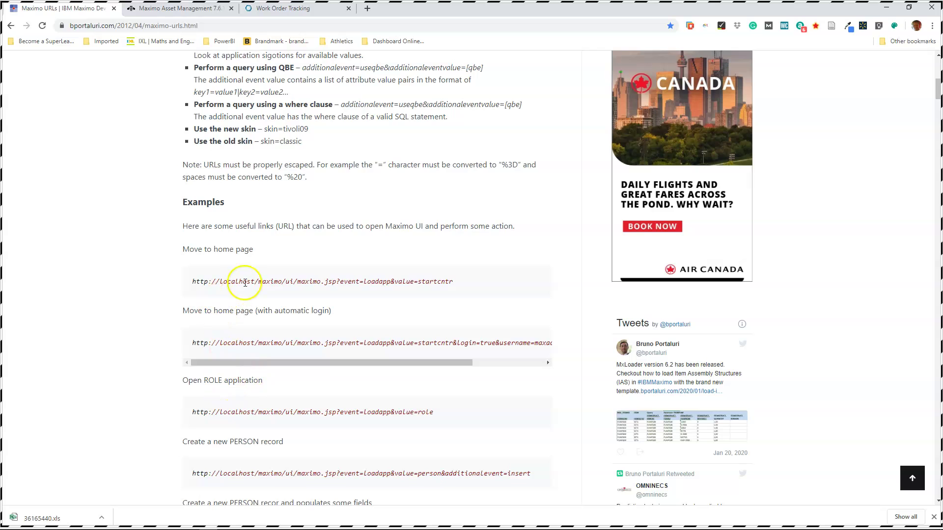
pyautogui.scroll(-1, 248, 384)
pyautogui.scroll(-5, 247, 384)
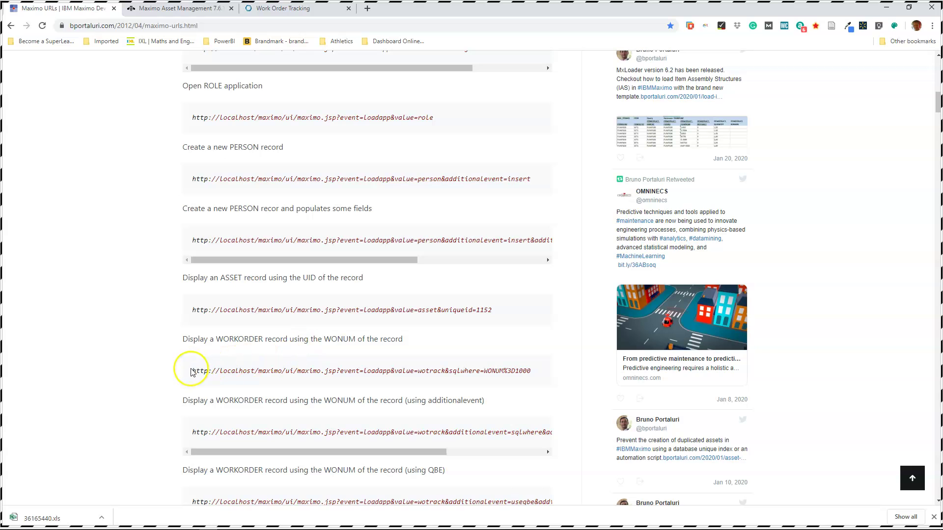
pyautogui.moveTo(139, 527)
pyautogui.click(81, 522)
pyautogui.click(149, 82)
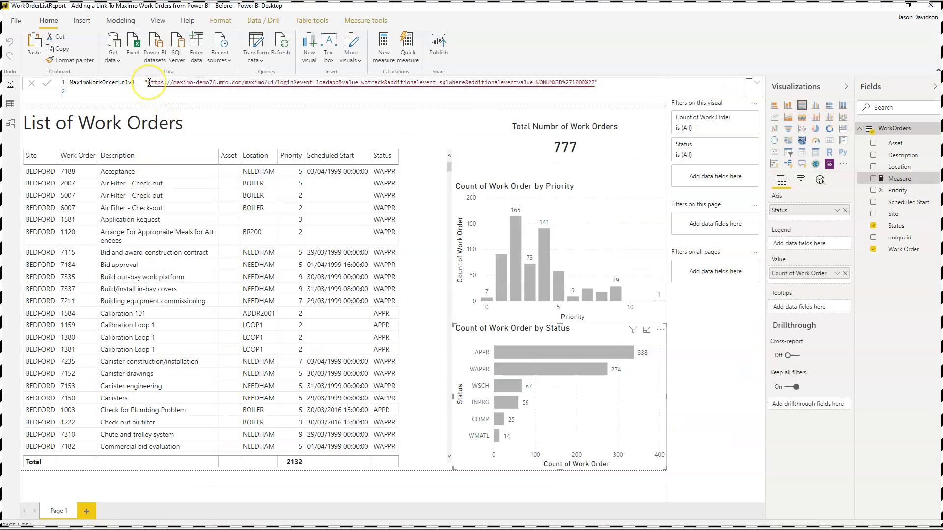
# - Replace the hard-coded work order 1000 in the URL with max(WorkOrders[Work Order])
pyautogui.click(573, 83)
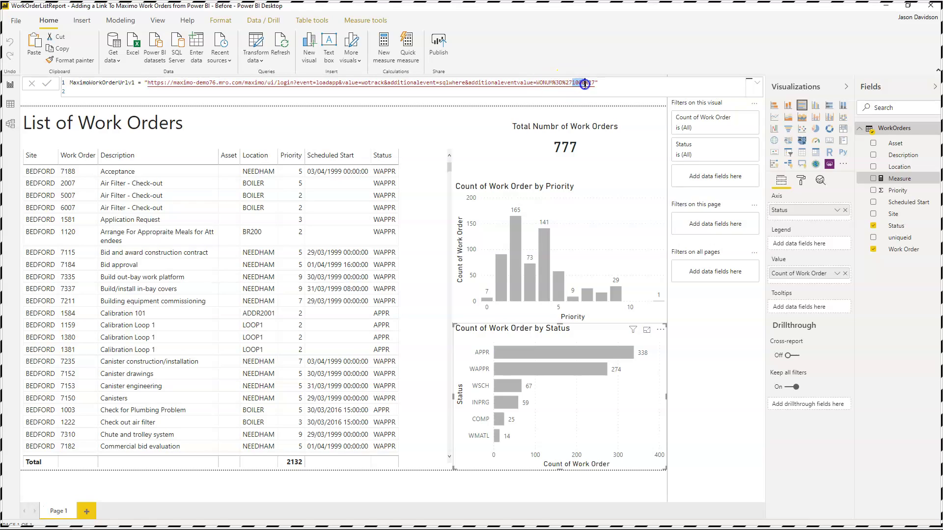
pyautogui.moveTo(584, 83); pyautogui.dragTo(586, 83)
pyautogui.write('max')
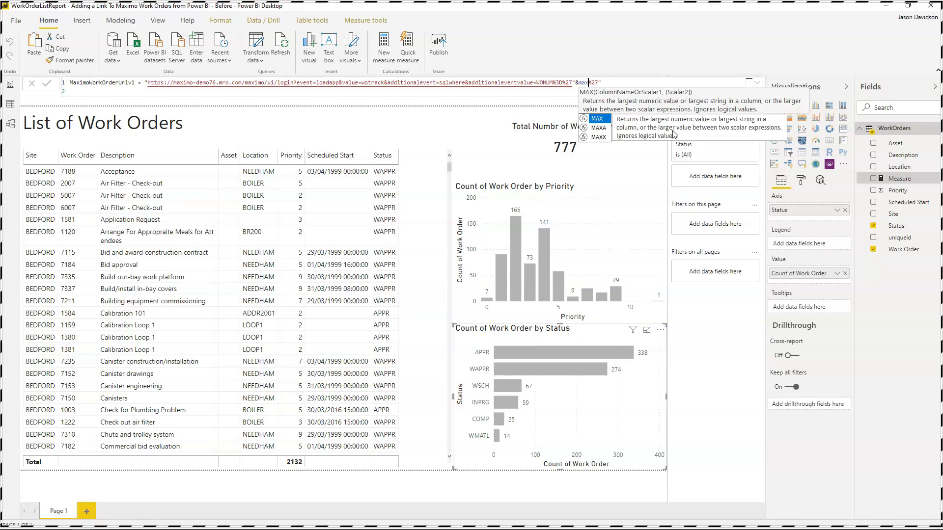
pyautogui.press('BackSpace')
pyautogui.write('x(work')
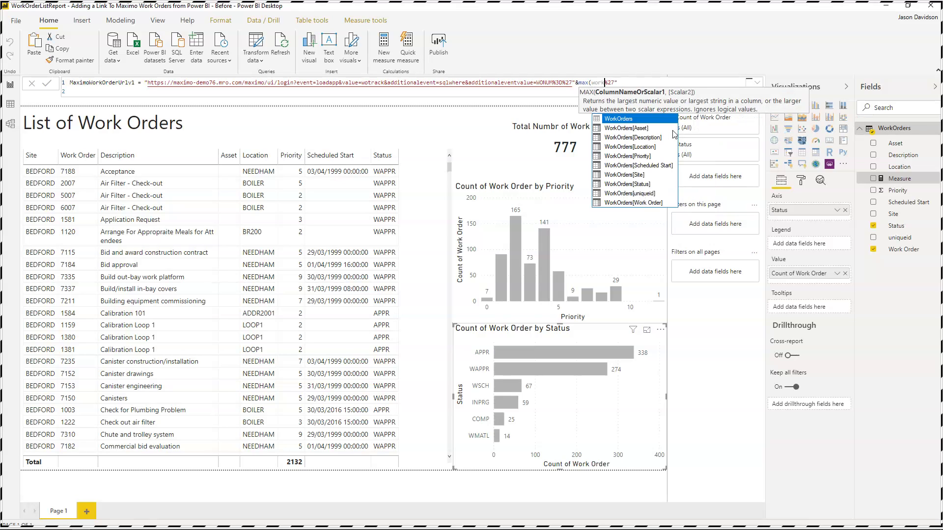
pyautogui.press('Down')
pyautogui.press('Down')
pyautogui.press('Down')
pyautogui.press('Down')
pyautogui.press('Down')
pyautogui.press('Down')
pyautogui.press('Down')
pyautogui.press('Down')
pyautogui.press('Down')
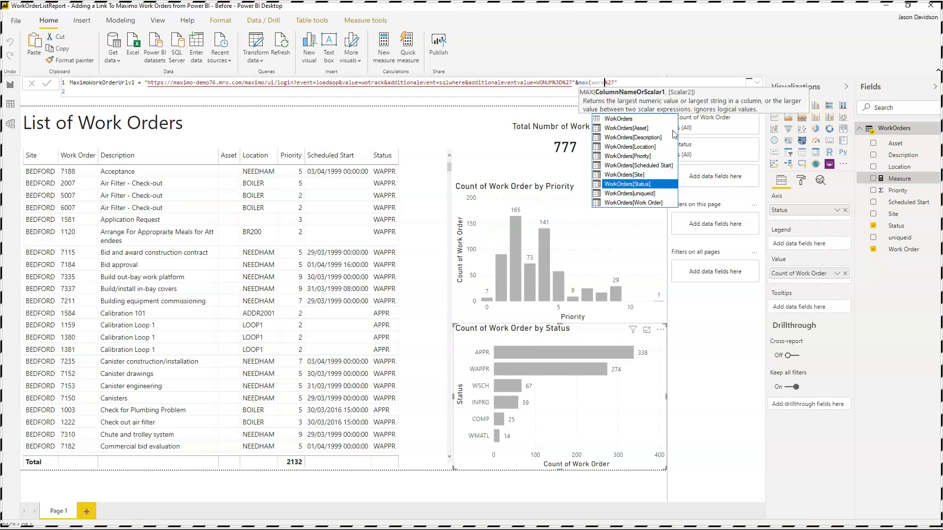
pyautogui.press('Tab')
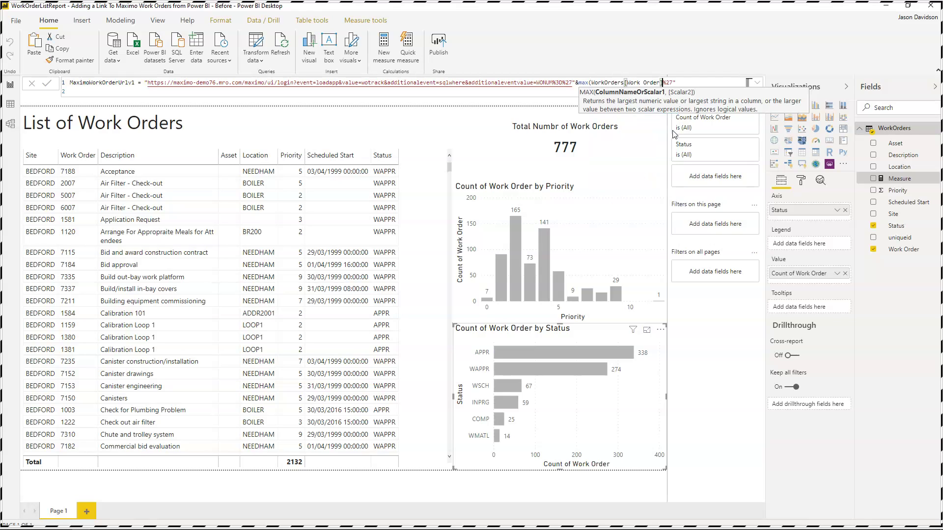
pyautogui.write(')')
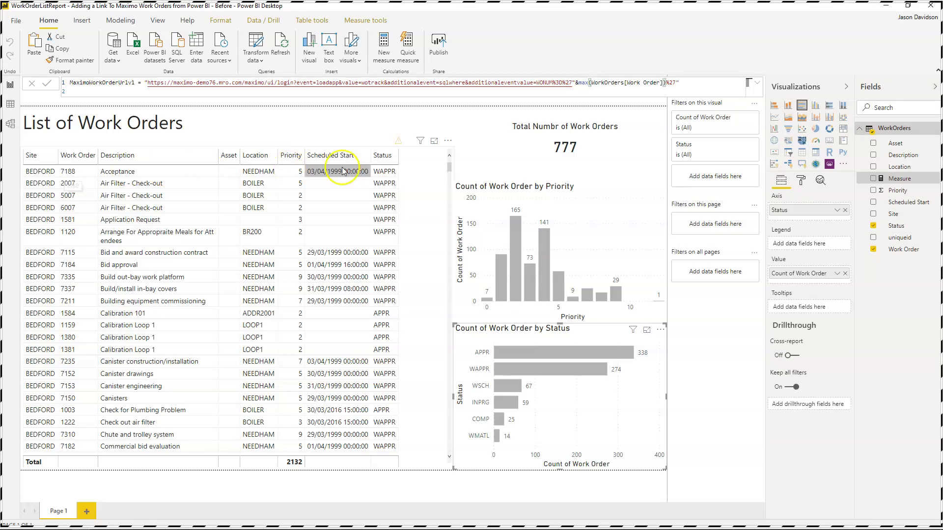
# - Fix the closing bracket so max(WorkOrders[Work Order]) is properly closed in the URL formula
pyautogui.click(666, 82)
pyautogui.click(682, 82)
pyautogui.write(')')
pyautogui.click(671, 81)
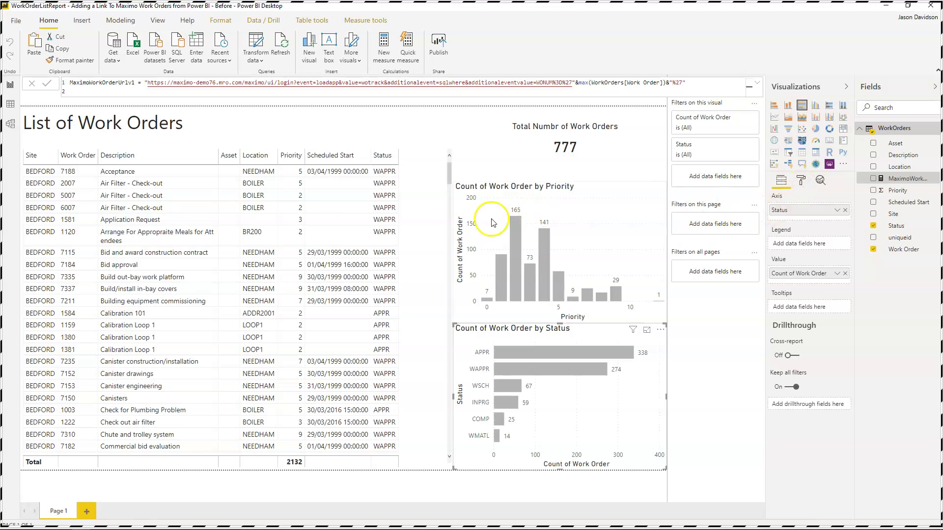
# - Turn on Web URL conditional formatting for the Site column, using field value MaximoWorkOrderUrlv1
pyautogui.click(420, 175)
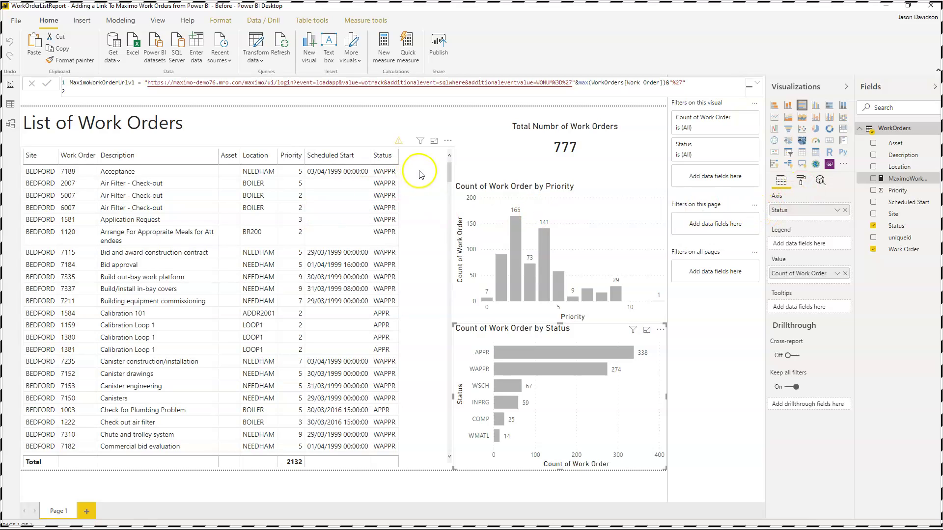
pyautogui.click(799, 183)
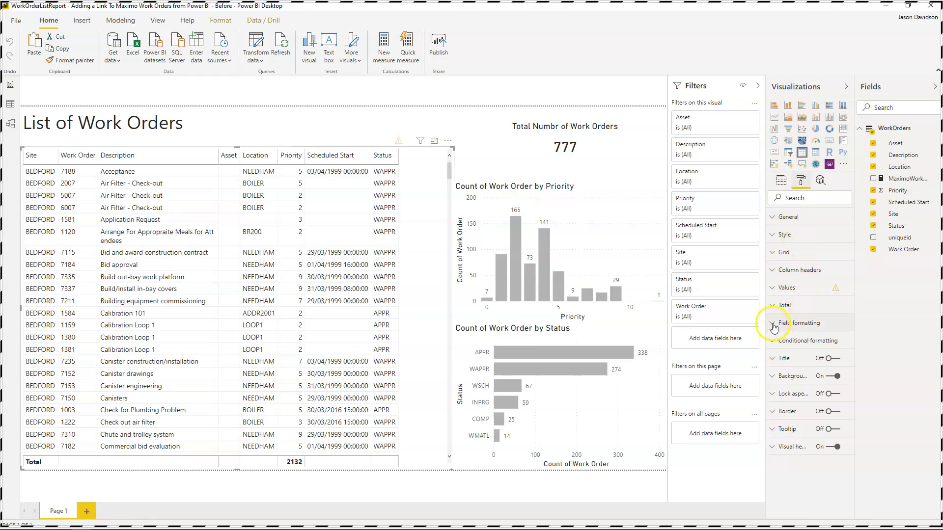
pyautogui.click(773, 343)
pyautogui.scroll(-3, 835, 373)
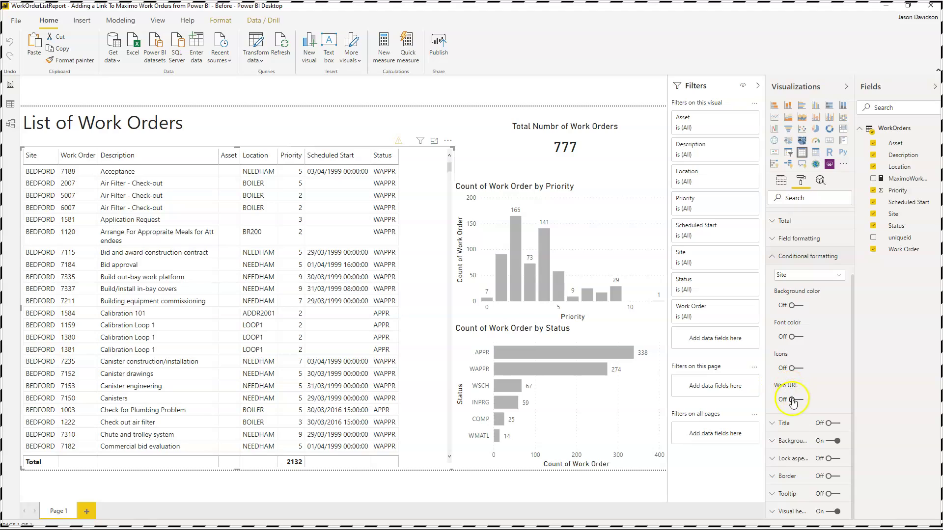
pyautogui.click(793, 400)
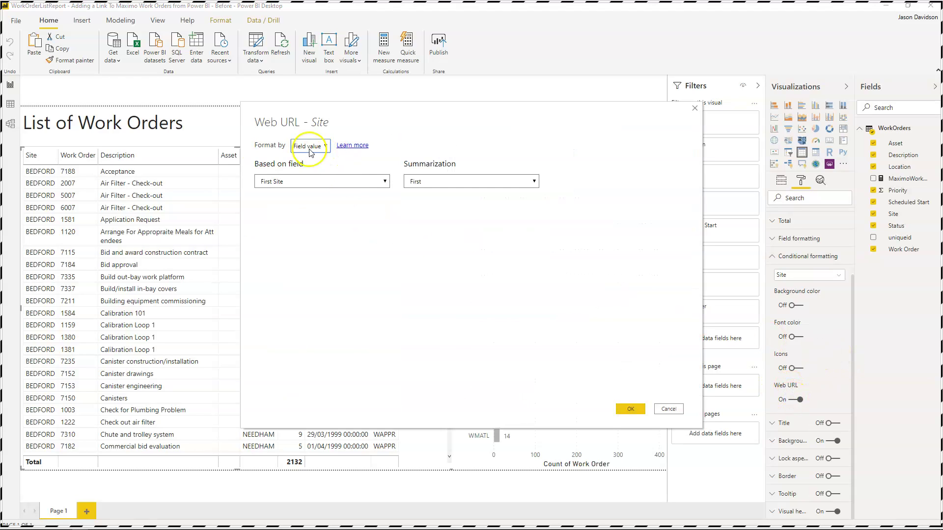
pyautogui.click(309, 147)
pyautogui.click(309, 158)
pyautogui.click(358, 181)
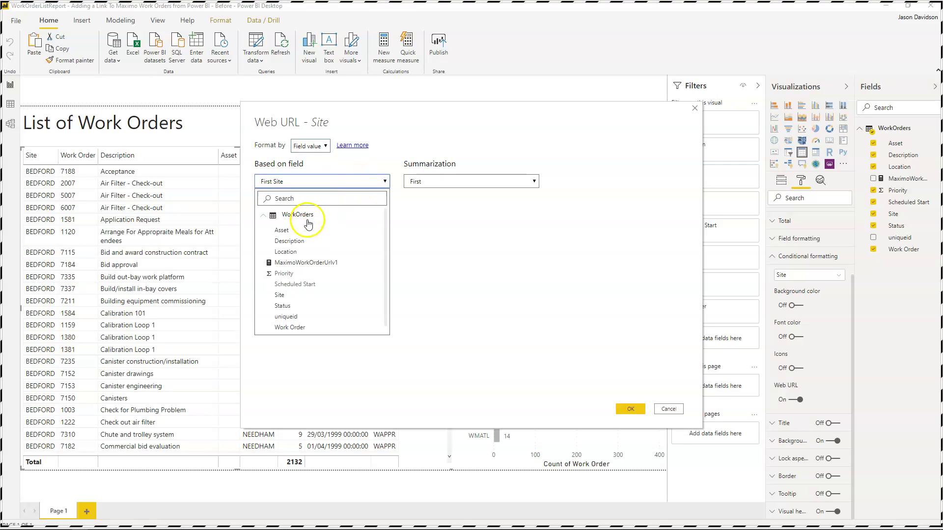
pyautogui.click(292, 264)
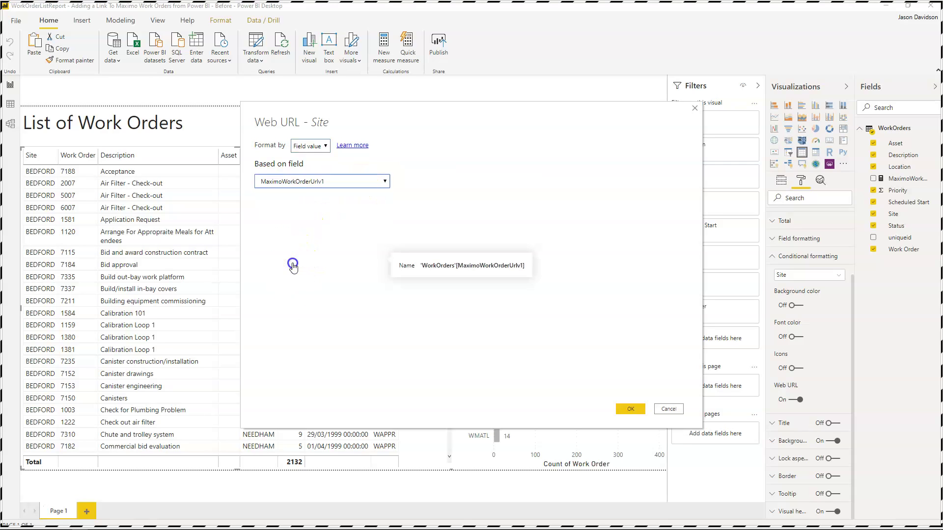
pyautogui.click(643, 409)
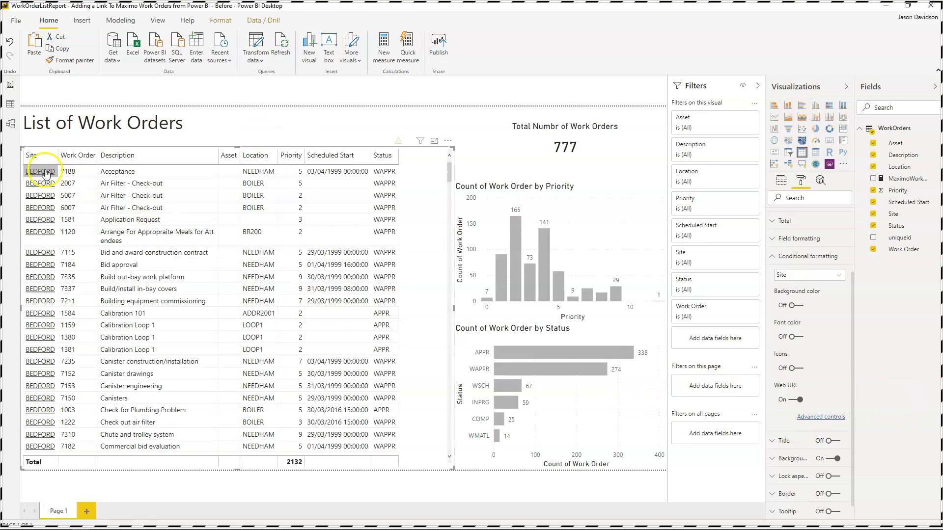
# - Turn off Web URL formatting for the Site column
pyautogui.click(787, 276)
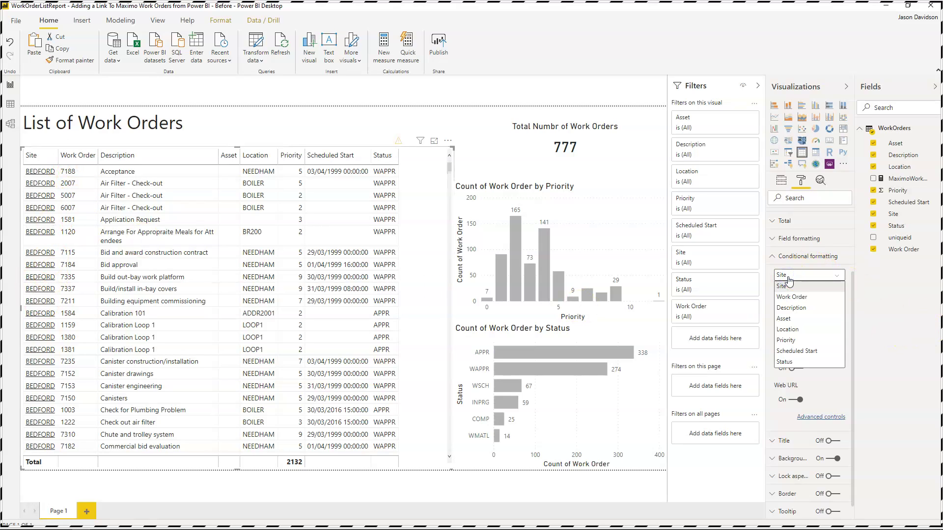
pyautogui.click(789, 277)
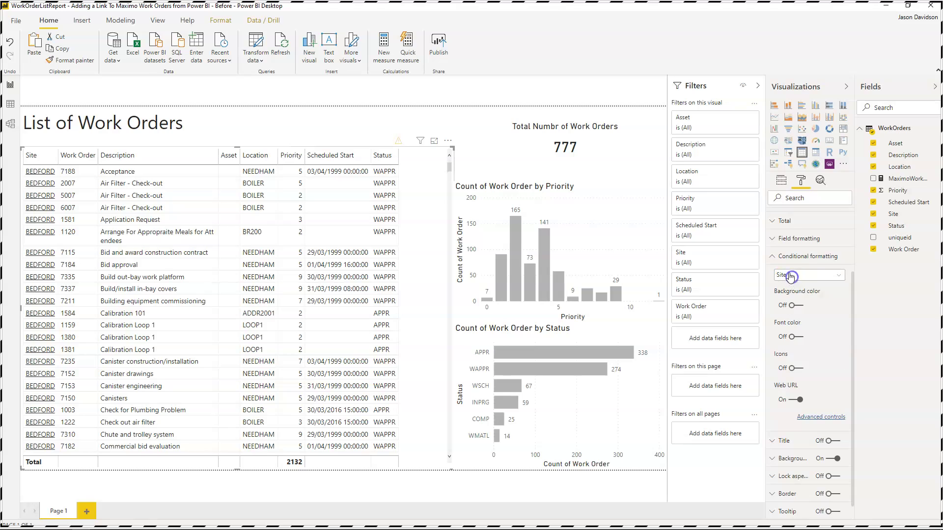
pyautogui.click(797, 400)
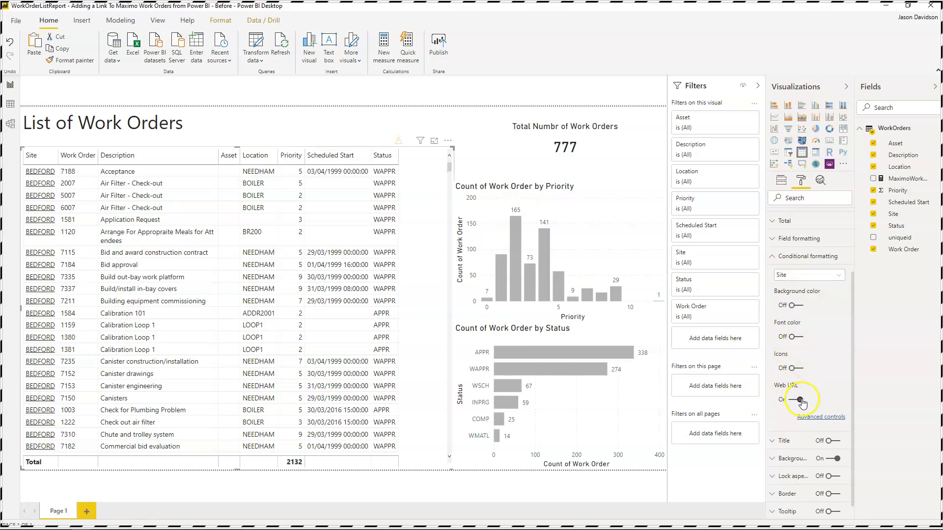
# - Make Work Order a web link whose address comes from field value MaximoWorkOrderUrlv1
pyautogui.click(800, 283)
pyautogui.click(797, 297)
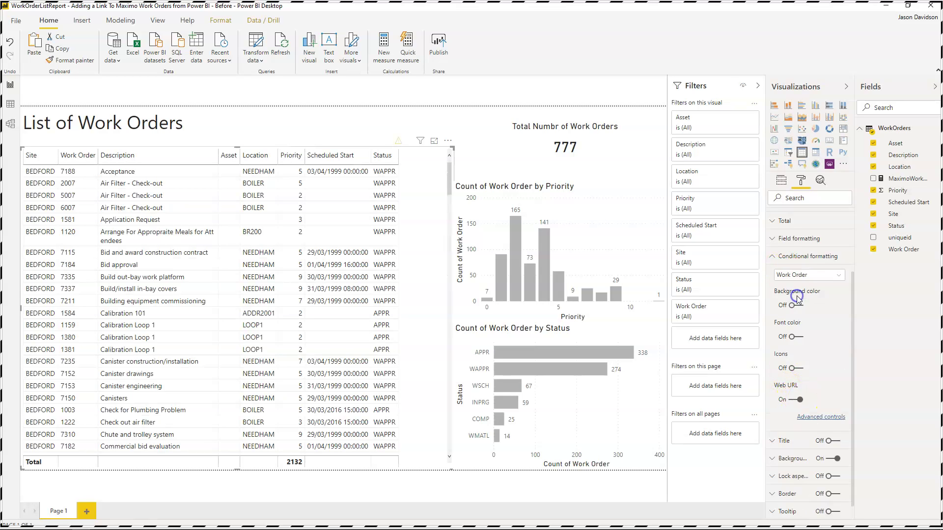
pyautogui.click(819, 419)
pyautogui.click(314, 146)
pyautogui.click(311, 158)
pyautogui.click(312, 182)
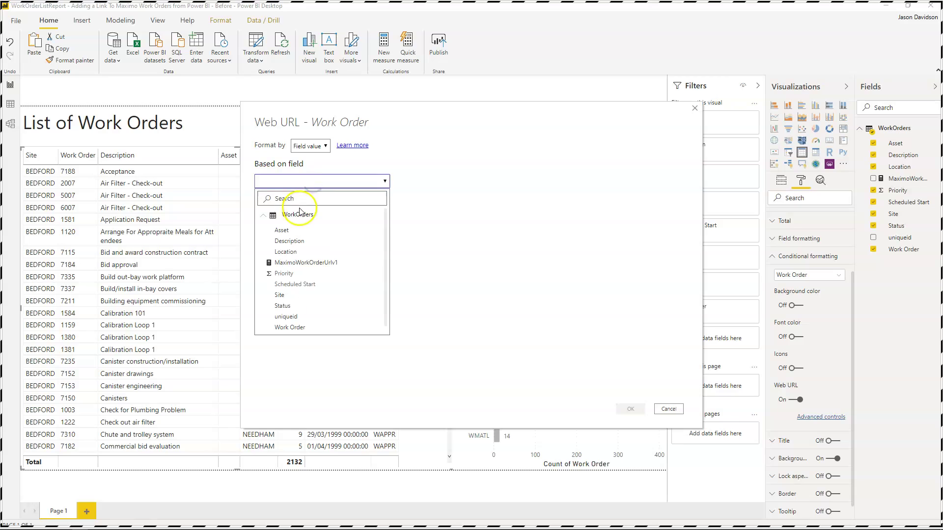
pyautogui.click(299, 263)
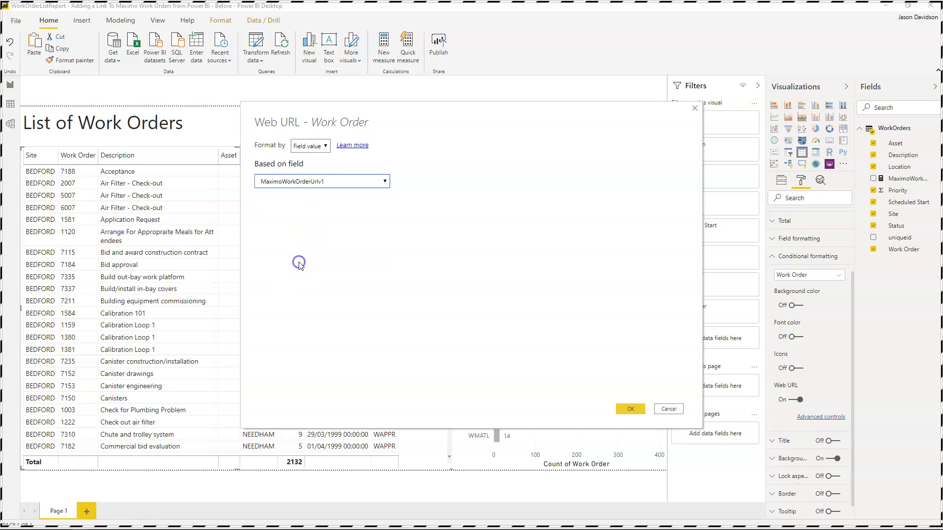
pyautogui.click(628, 409)
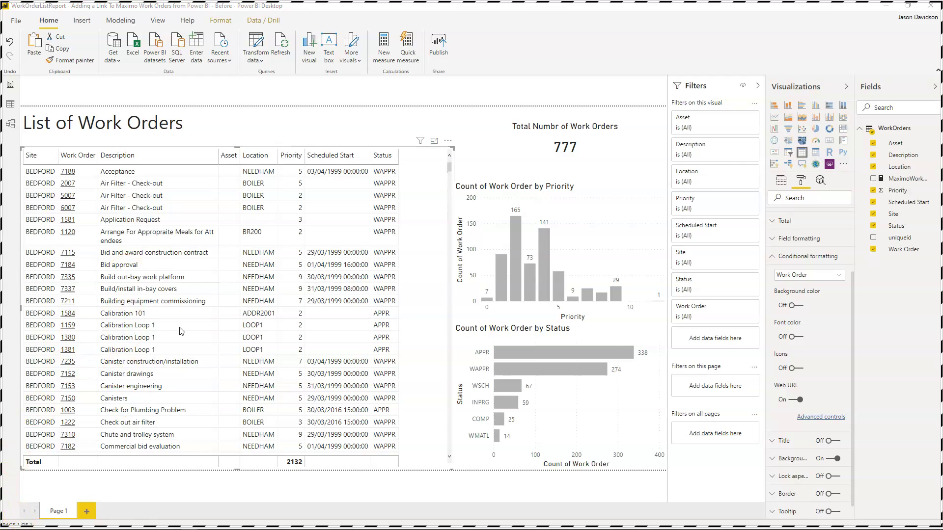
# - Check the Maximo link addresses for work orders 7188 and 2007, then open 1581's link
pyautogui.click(72, 176)
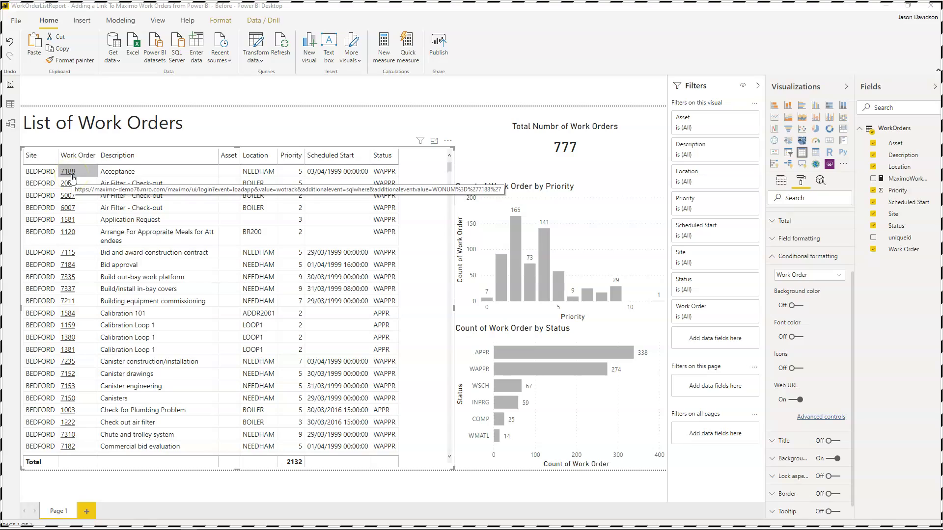
pyautogui.click(72, 186)
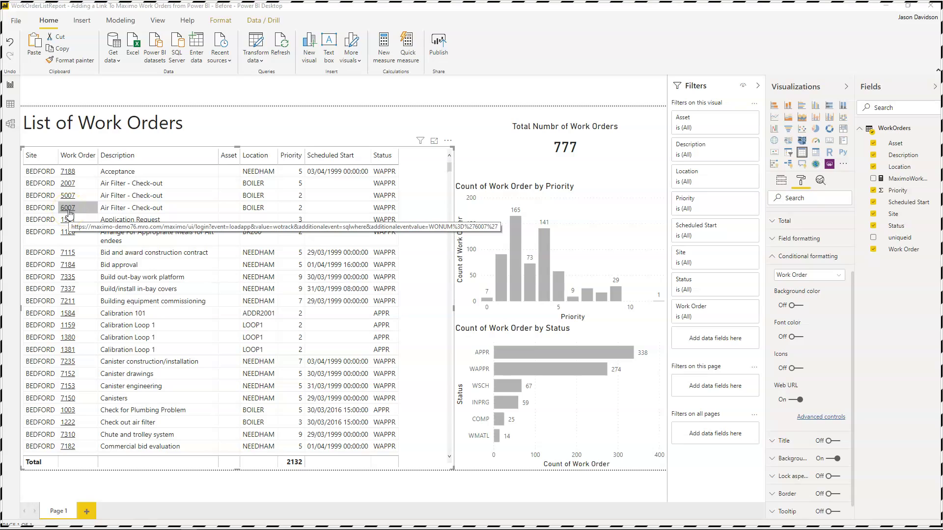
pyautogui.click(69, 221)
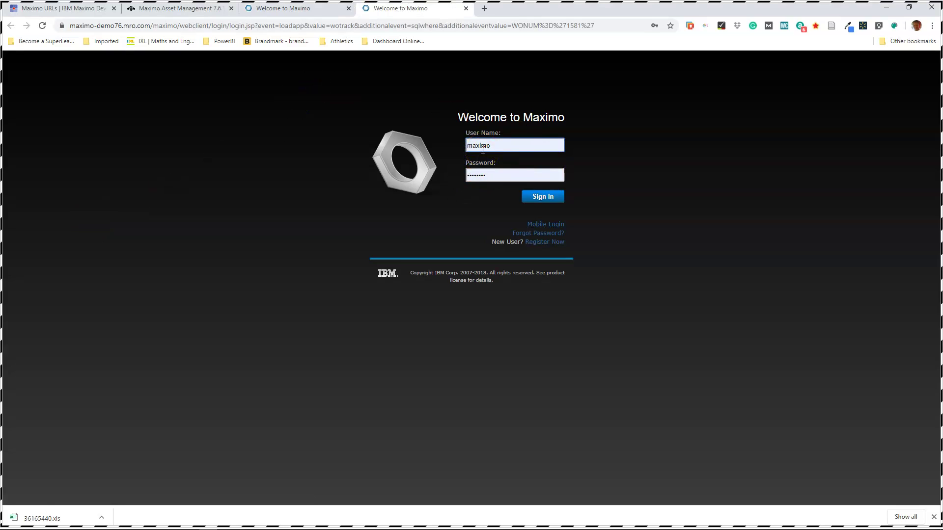
# - Sign in to Maximo with the prefilled credentials and open work order 1581's record
pyautogui.click(543, 198)
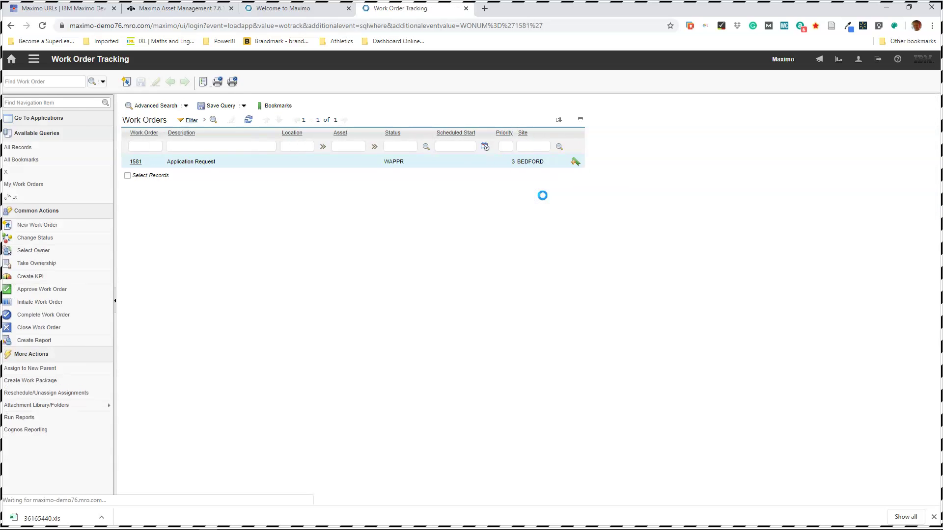
pyautogui.click(136, 163)
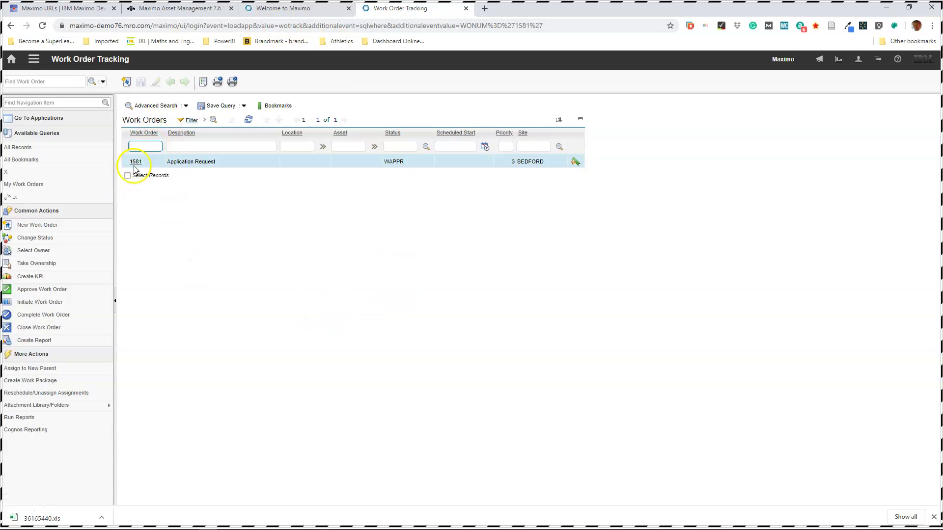
pyautogui.click(188, 106)
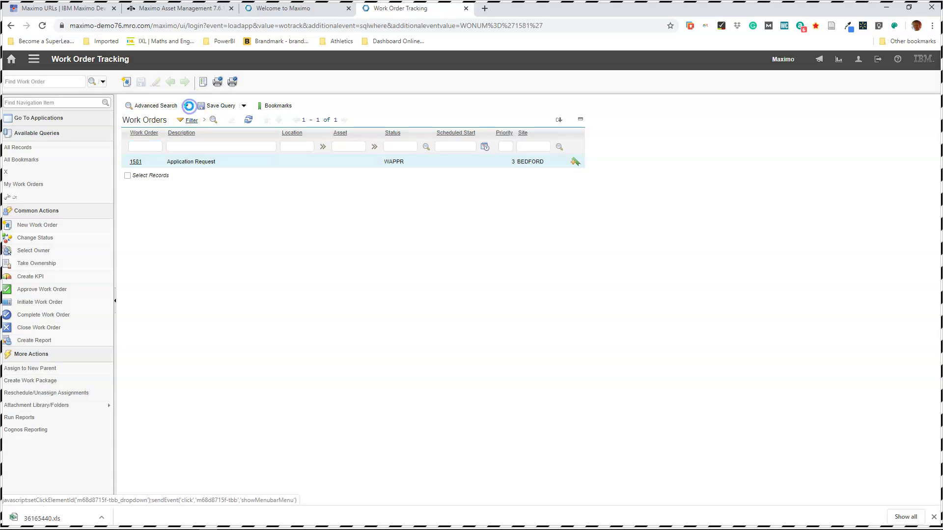
pyautogui.click(163, 128)
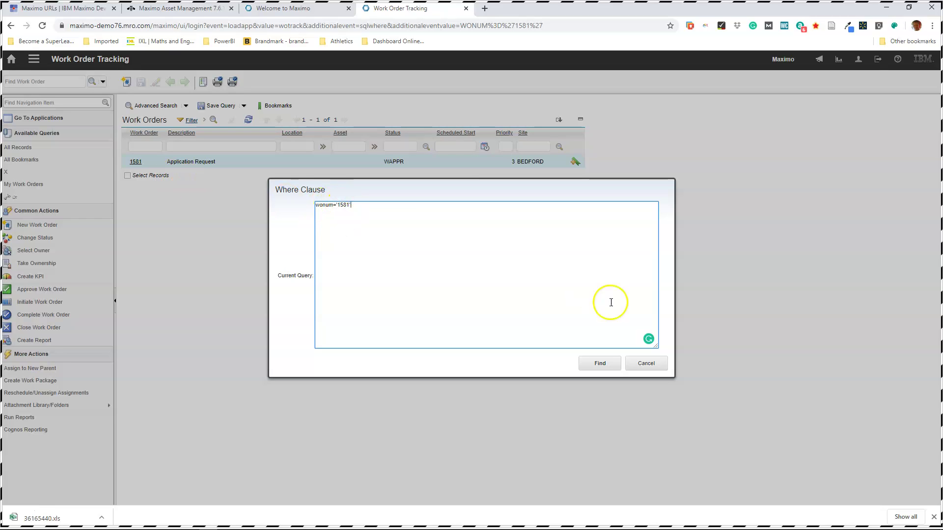
pyautogui.click(657, 363)
pyautogui.click(137, 163)
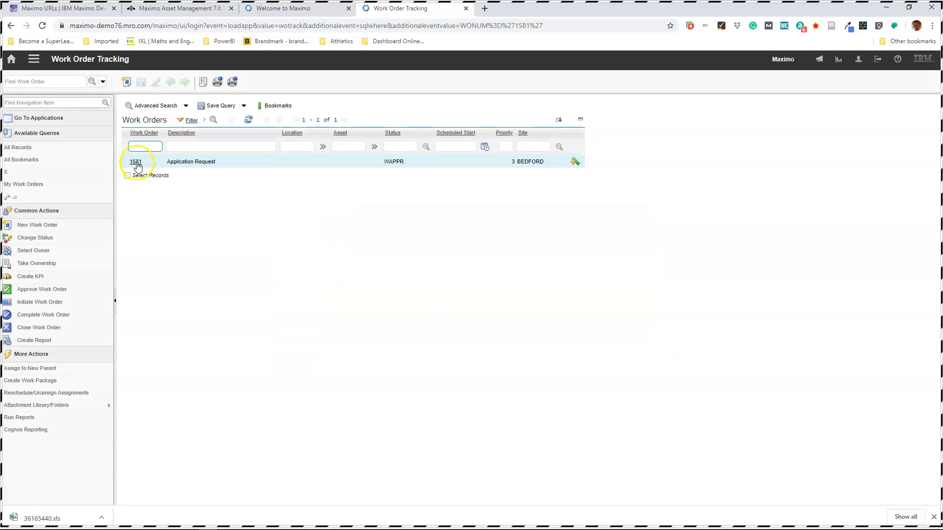
pyautogui.click(131, 162)
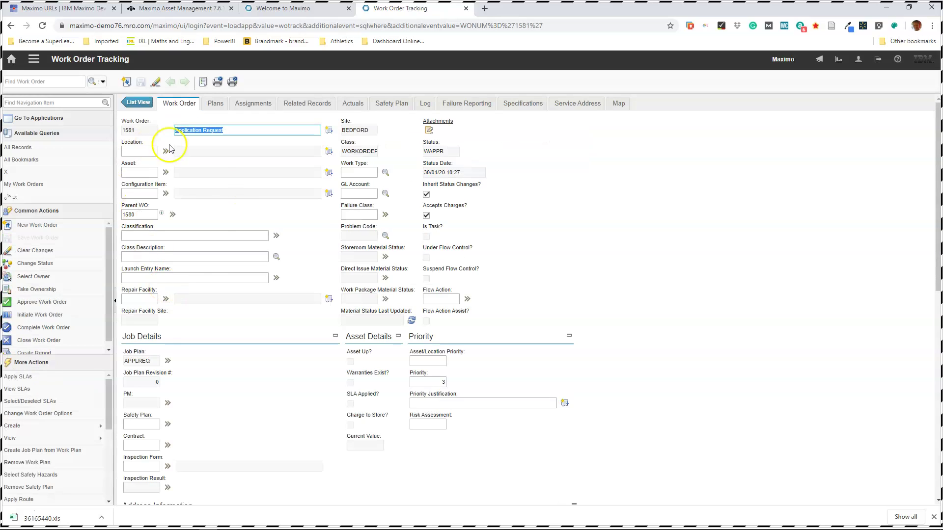
pyautogui.click(138, 102)
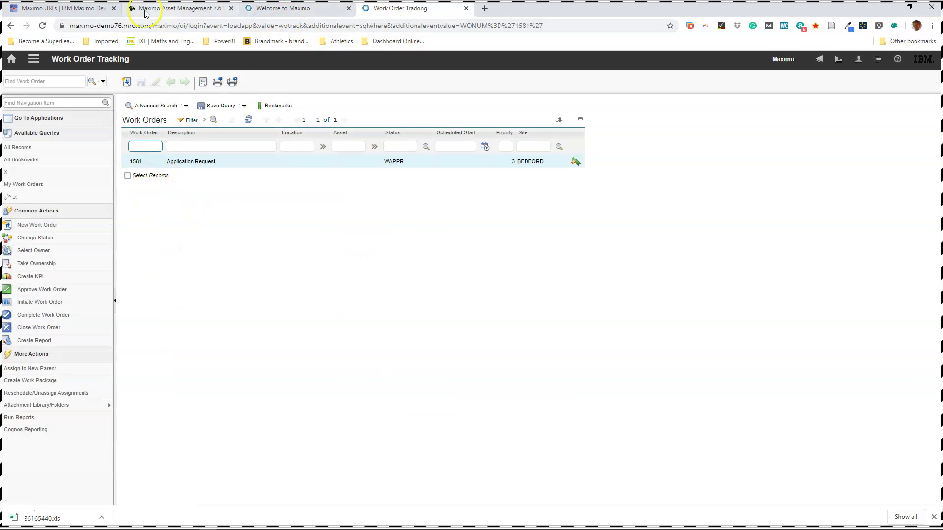
pyautogui.moveTo(191, 525)
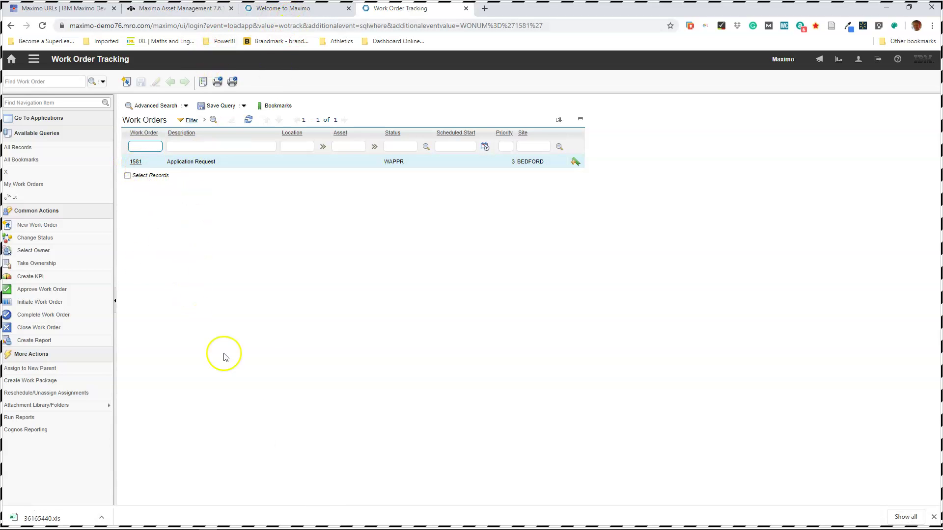
pyautogui.moveTo(148, 525)
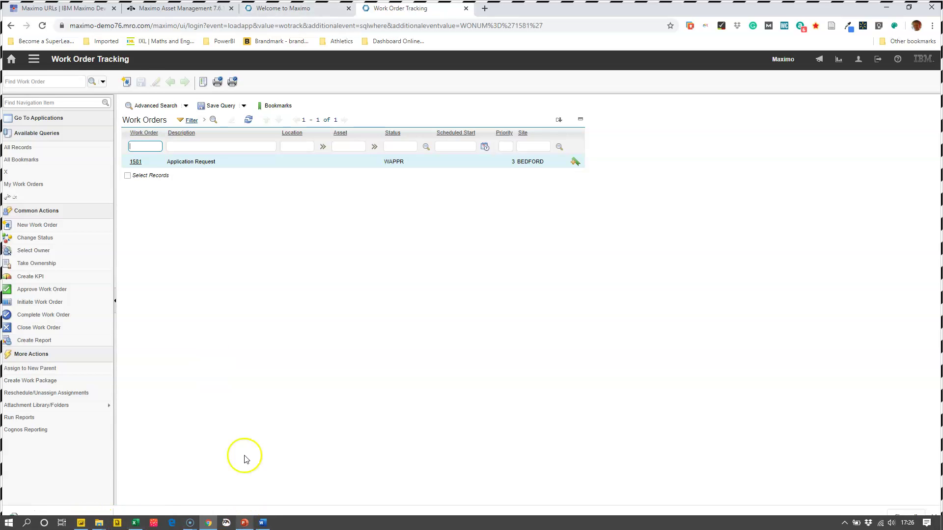
# - Return to the List of Work Orders report and start a new measure from the Priority field menu
pyautogui.click(81, 527)
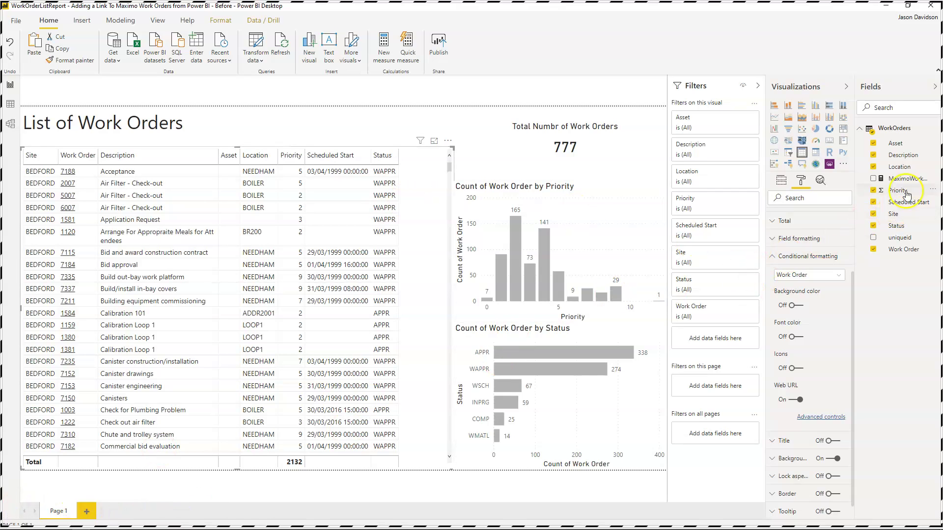
pyautogui.click(933, 190)
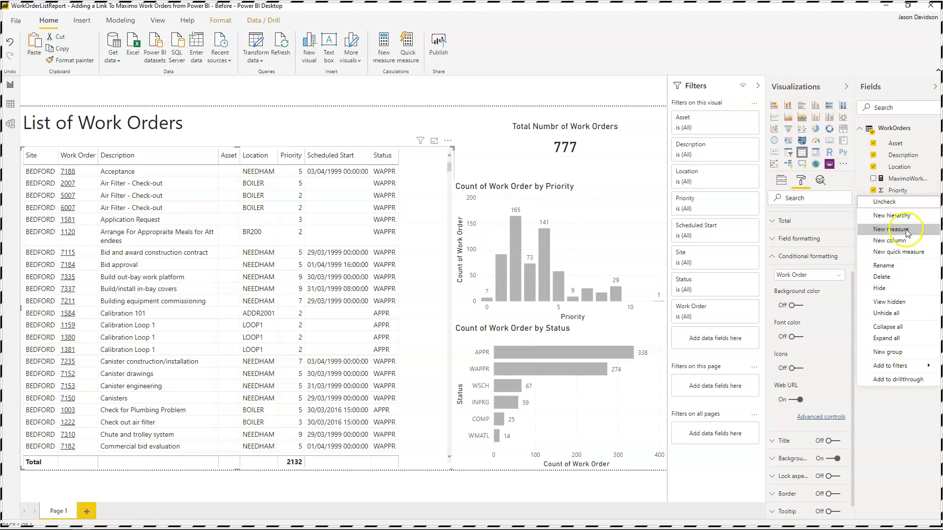
pyautogui.press('Escape')
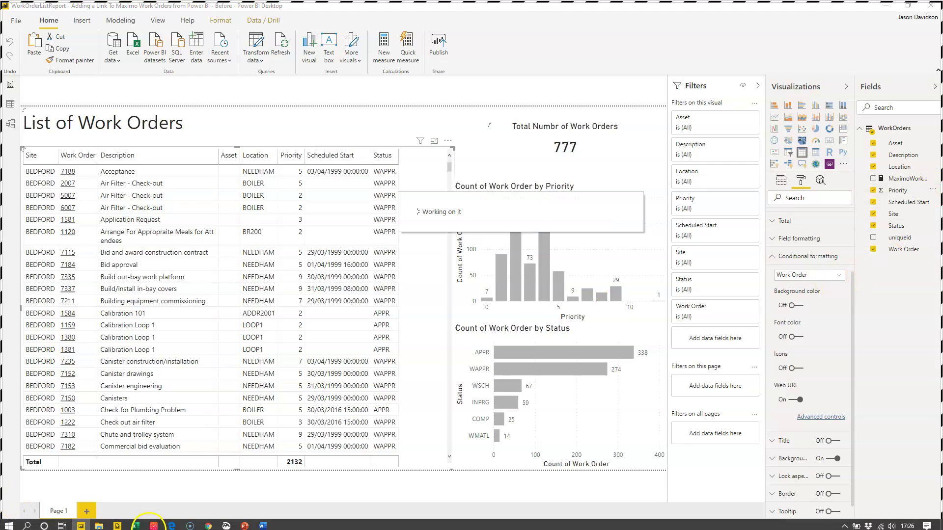
# - In PowerPoint, select the second Maximo useqbe URL ending WONUM=1000 on slide 3
pyautogui.click(244, 523)
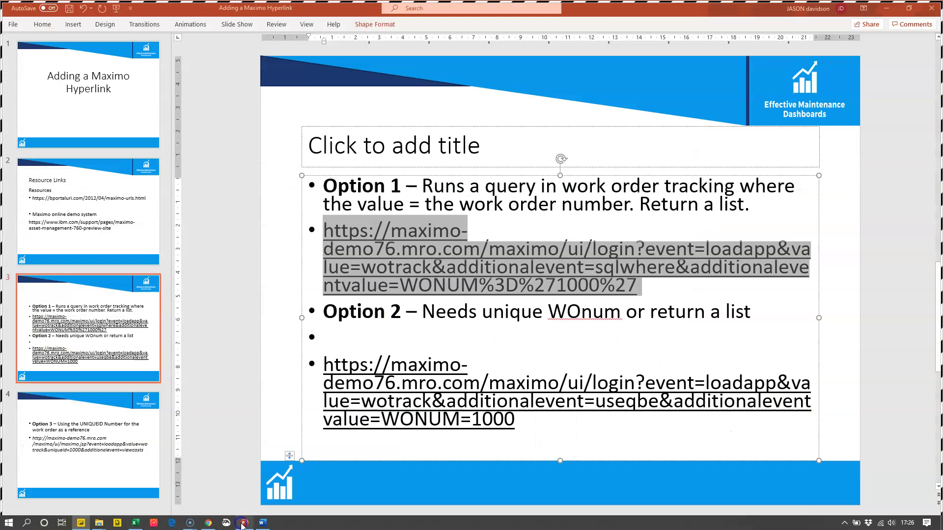
pyautogui.moveTo(326, 362); pyautogui.dragTo(502, 413)
pyautogui.hotkey('ctrl', 'c')
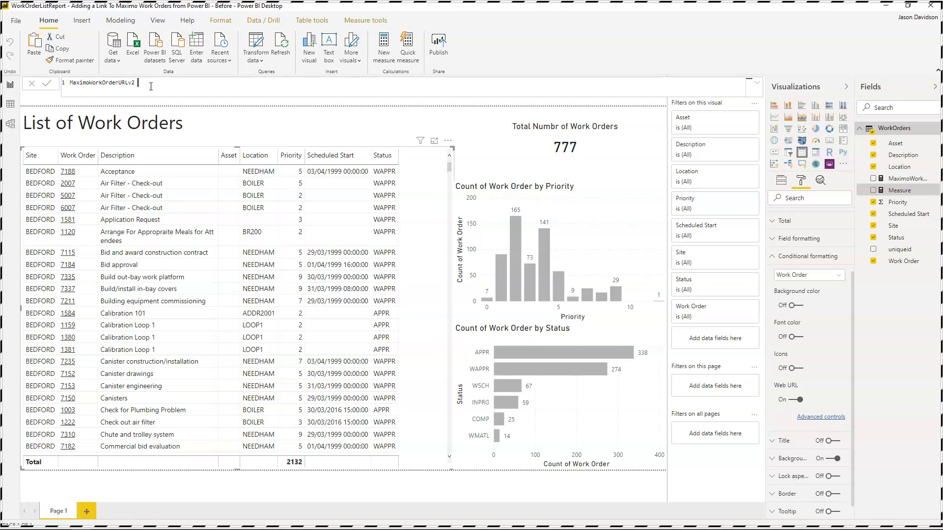
# - Paste the Maximo useqbe URL after 'MaximoWorkOrderURLv2 =' and put an opening quote before it
pyautogui.hotkey('ctrl', 'v')
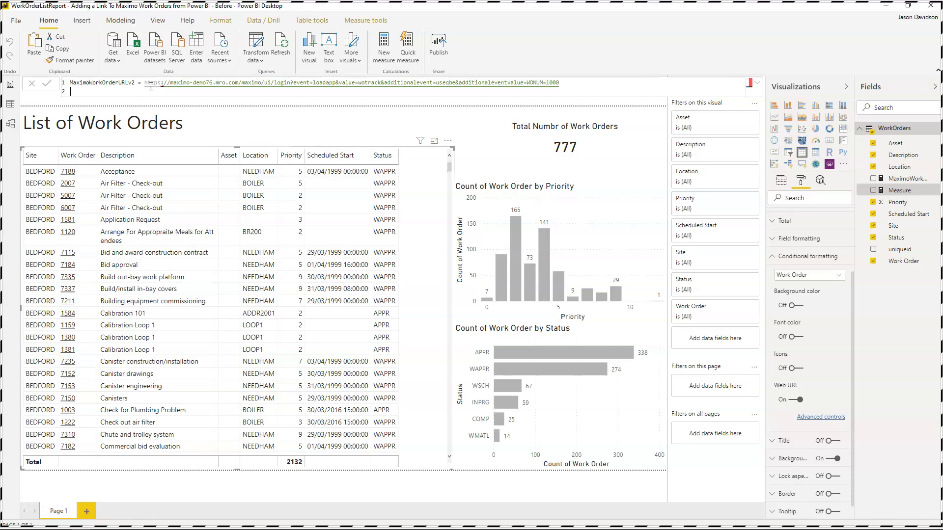
pyautogui.click(151, 86)
pyautogui.click(274, 107)
pyautogui.write('"')
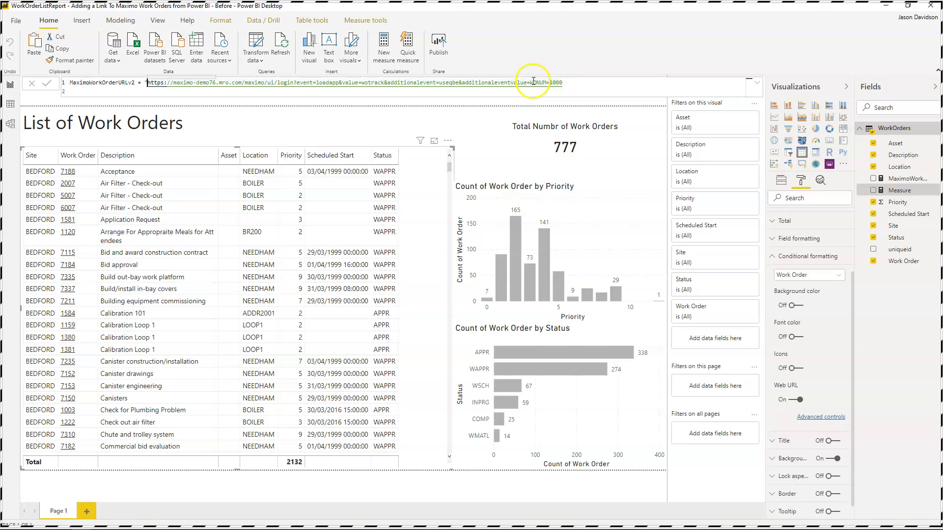
# - Replace the trailing 1000 with &max(WorkOrders[Work Order]) using autocomplete
pyautogui.click(563, 83)
pyautogui.moveTo(563, 83); pyautogui.dragTo(551, 83)
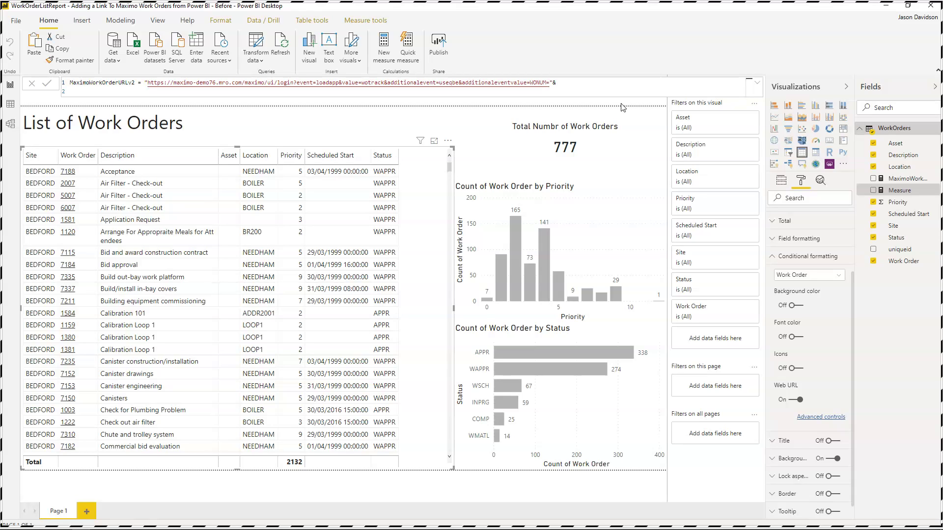
pyautogui.write('&max(work')
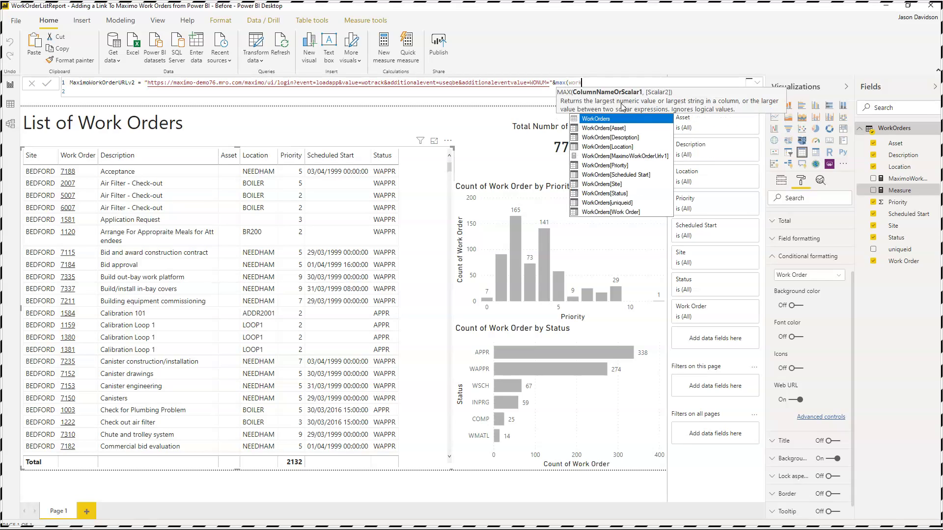
pyautogui.press('Down')
pyautogui.press('Down')
pyautogui.press('Down')
pyautogui.press('Down')
pyautogui.press('Down')
pyautogui.press('Down')
pyautogui.press('Down')
pyautogui.press('Down')
pyautogui.press('Down')
pyautogui.press('Down')
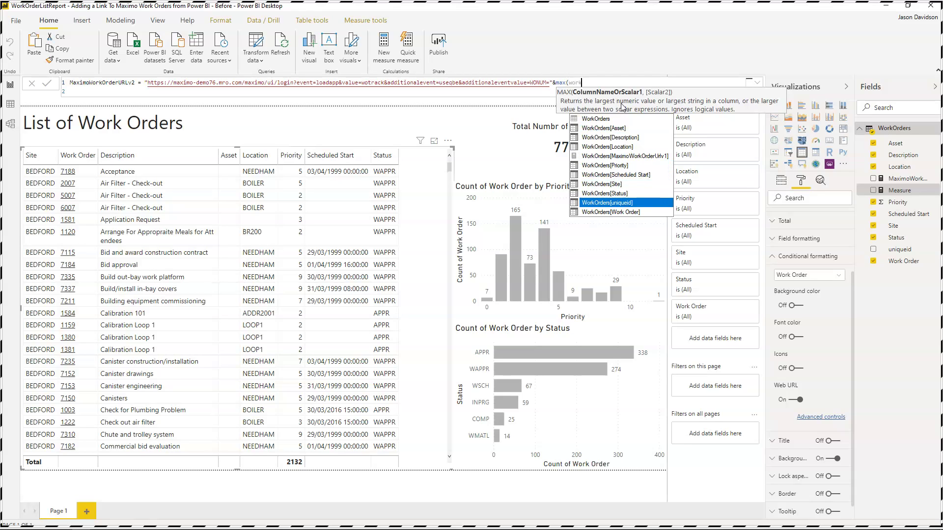
pyautogui.press('Tab')
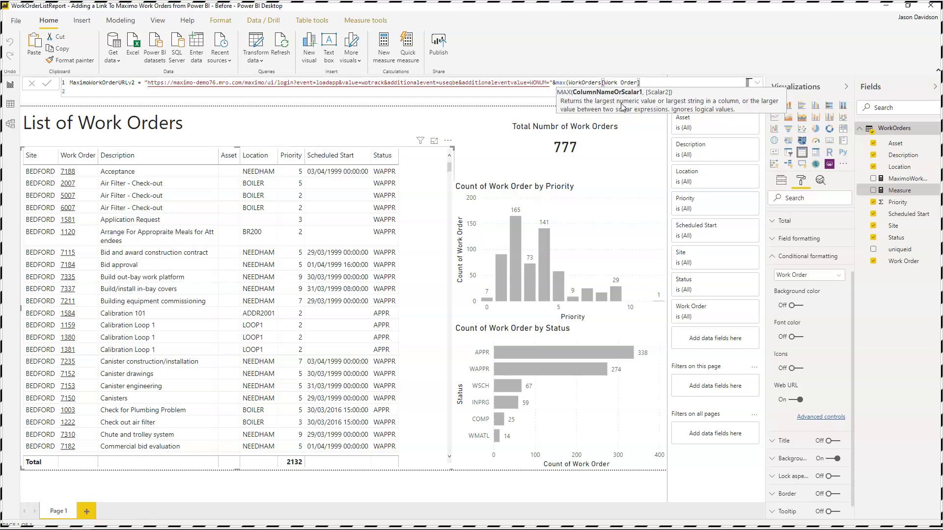
pyautogui.press('super+Tab')
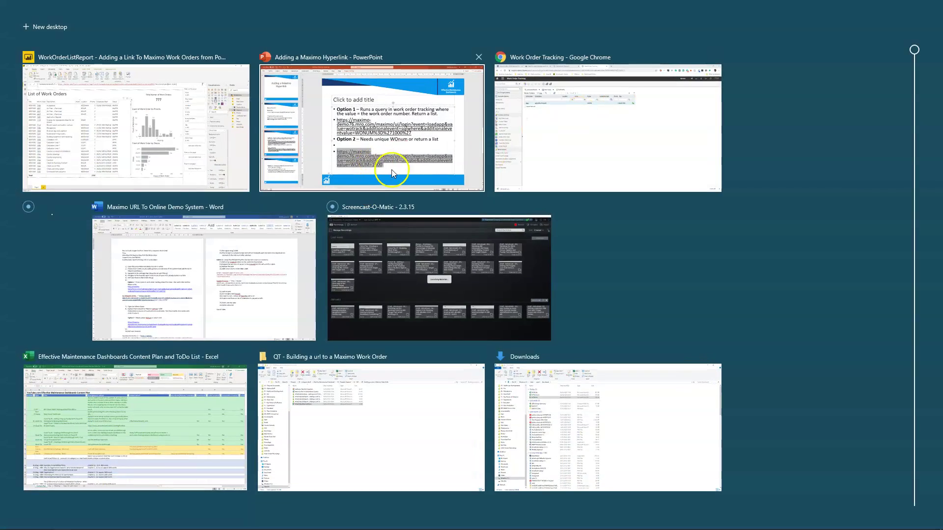
pyautogui.press('Escape')
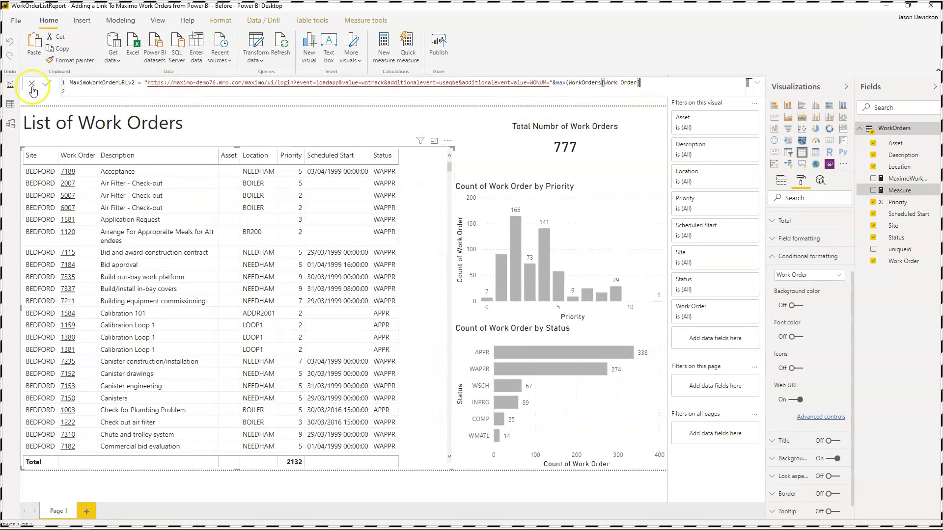
# - Commit MaximoWorkOrderURLv2, base the Work Order links on it, and open work order 2007's link
pyautogui.click(51, 84)
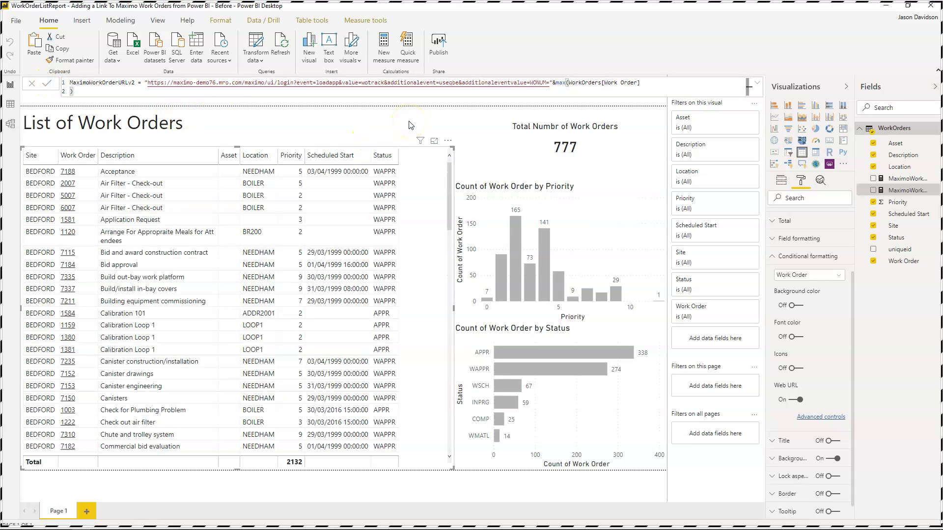
pyautogui.click(104, 179)
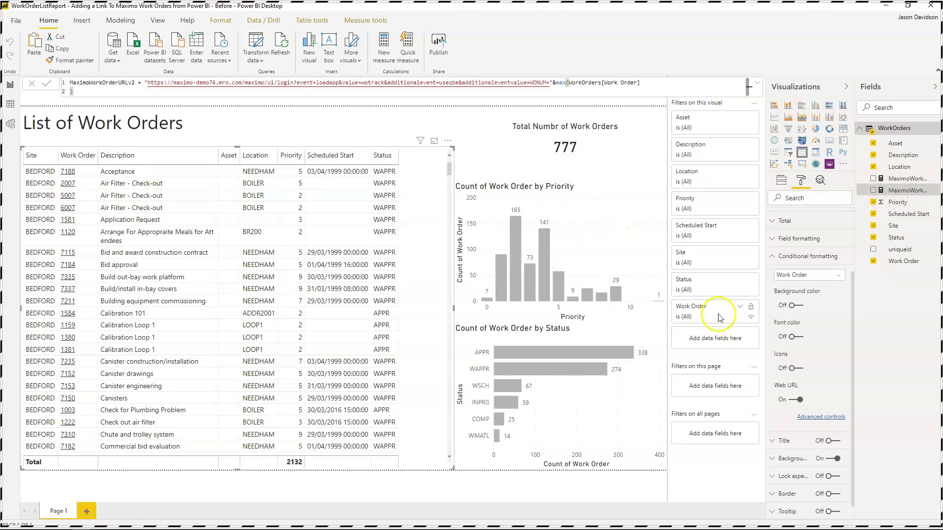
pyautogui.click(820, 418)
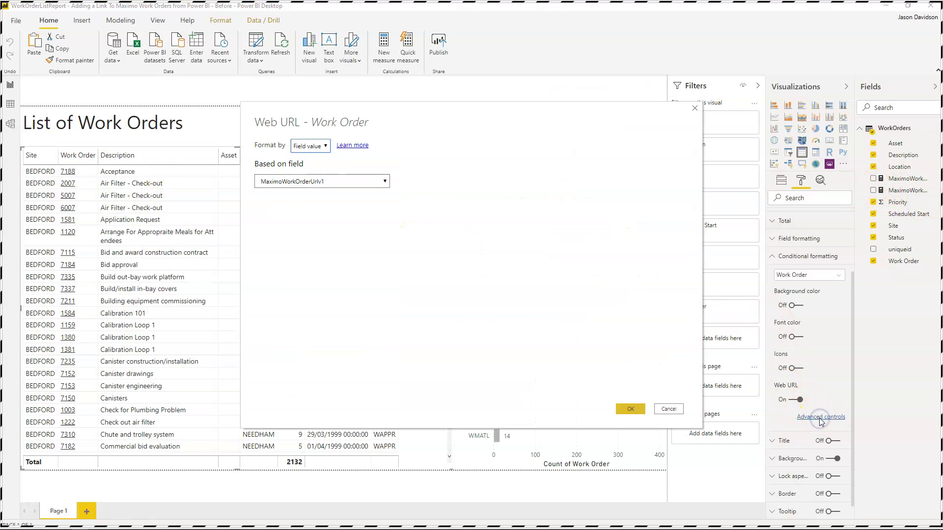
pyautogui.click(313, 183)
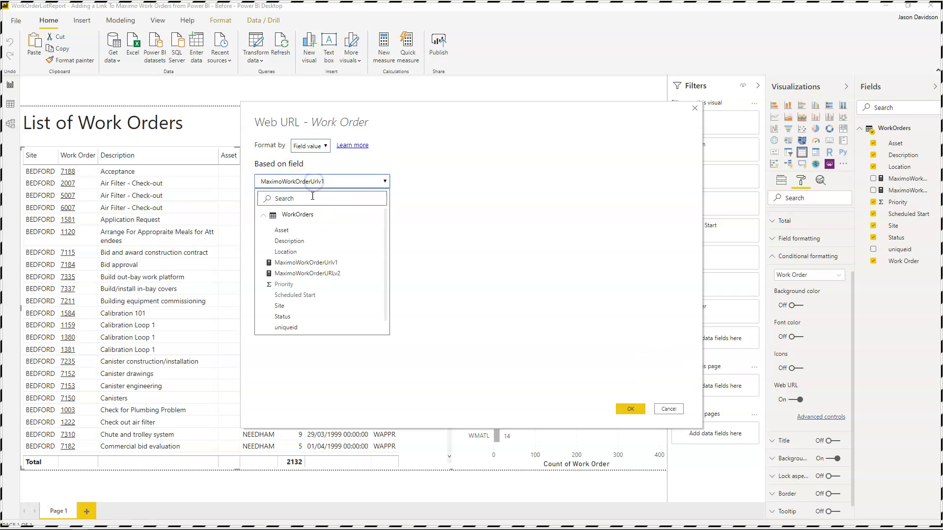
pyautogui.click(312, 274)
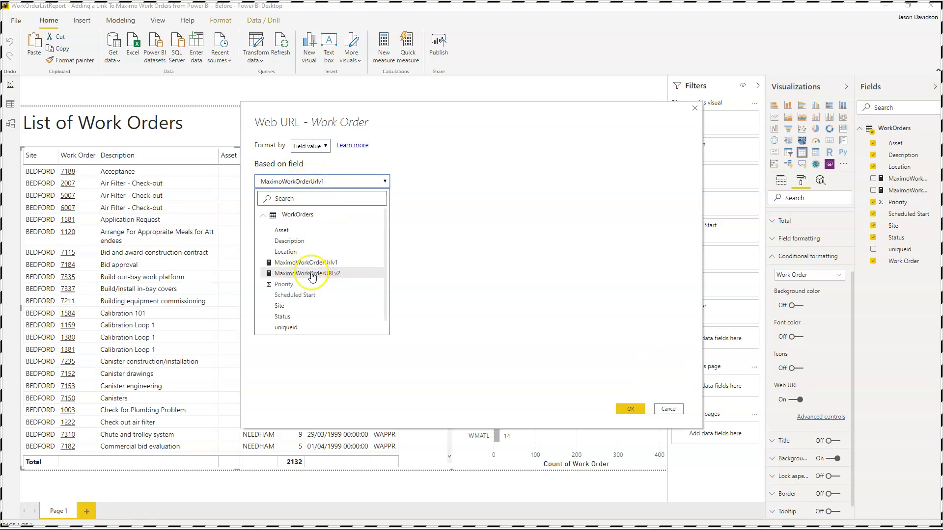
pyautogui.click(630, 409)
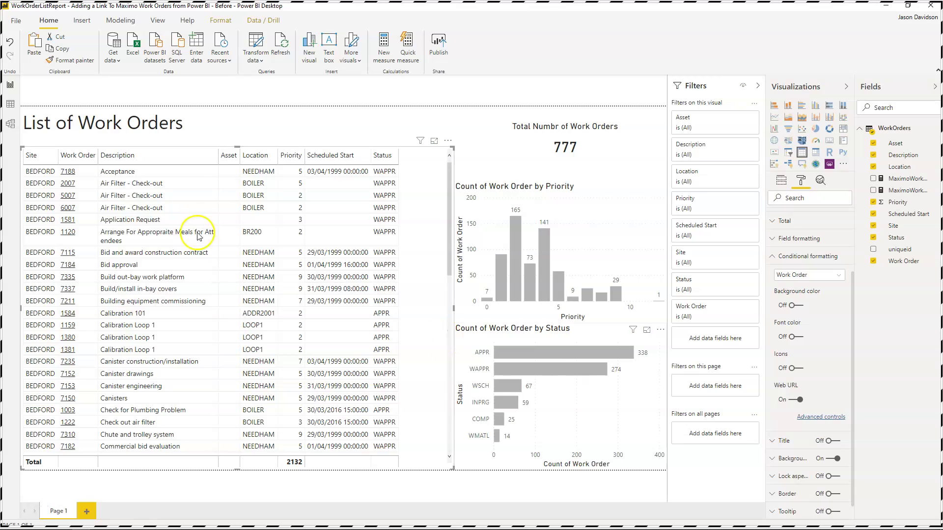
pyautogui.click(70, 189)
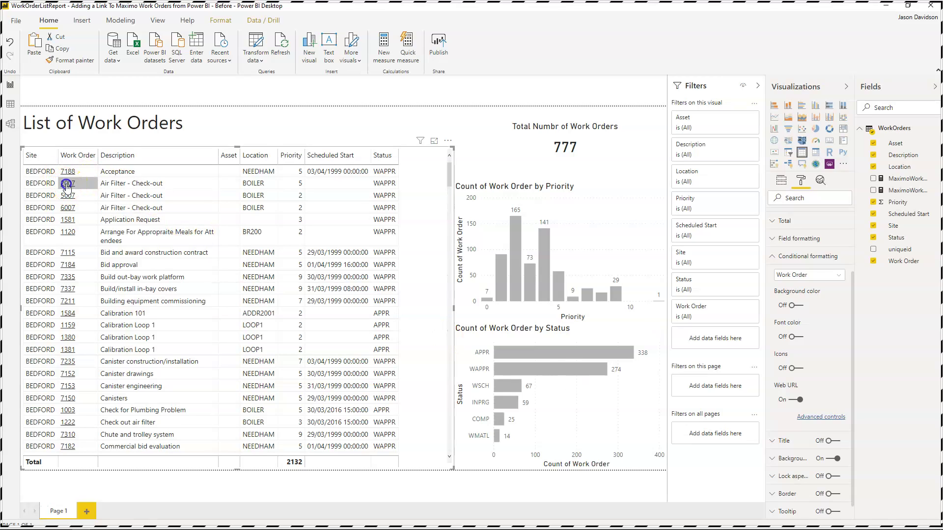
pyautogui.click(67, 186)
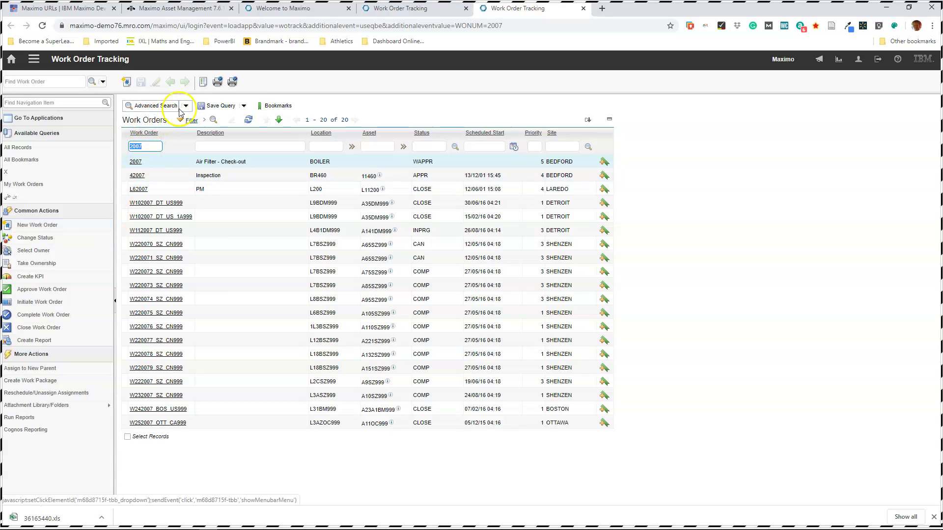
pyautogui.click(140, 162)
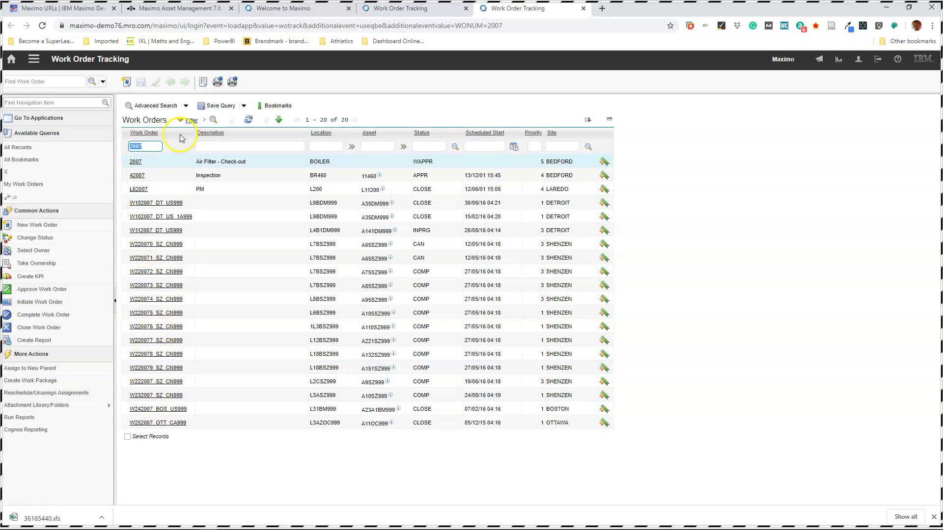
pyautogui.click(185, 106)
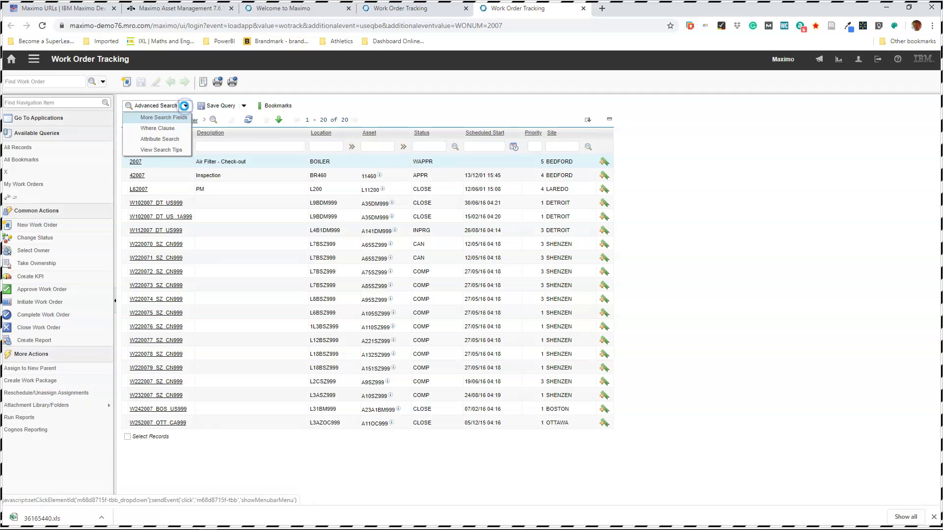
pyautogui.click(169, 129)
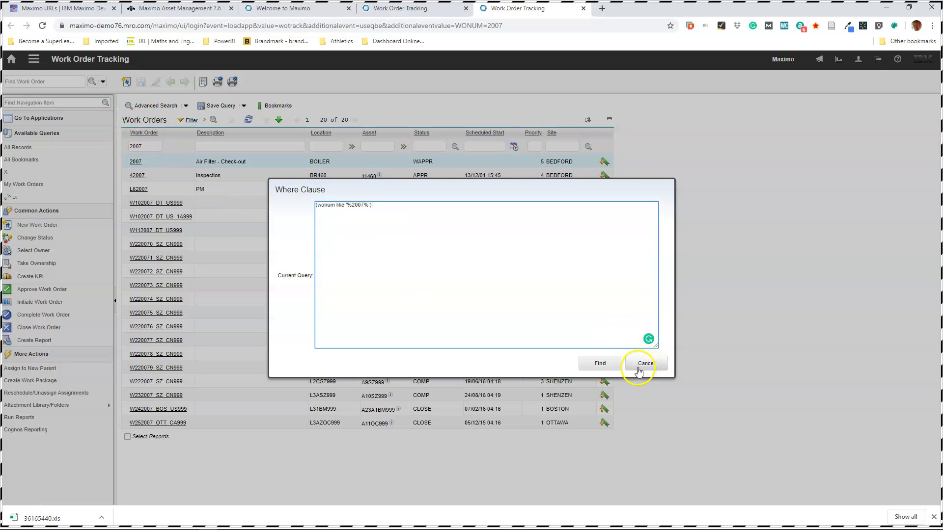
pyautogui.click(642, 365)
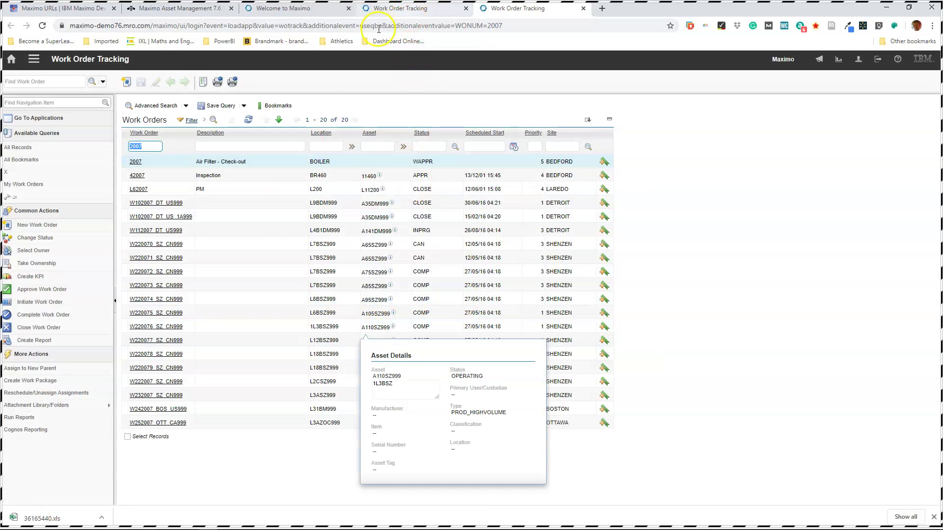
pyautogui.moveTo(129, 524)
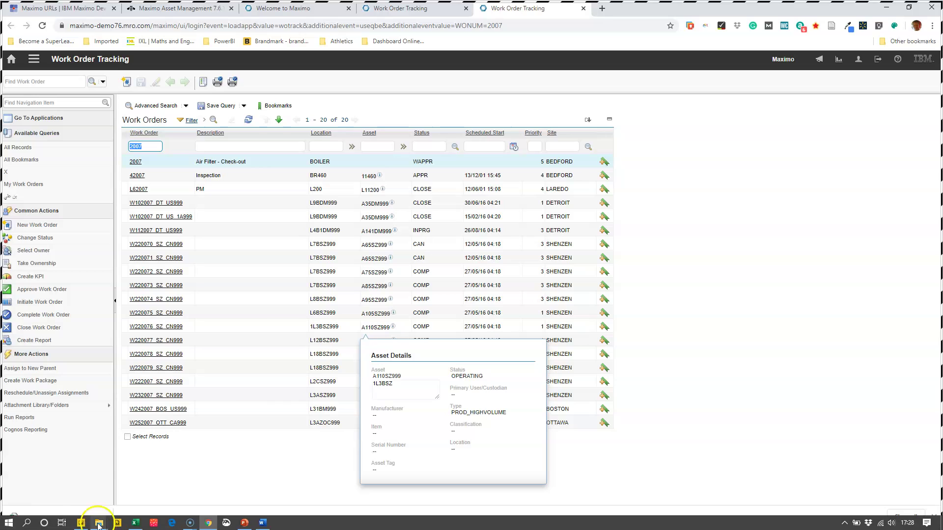
# - Sort the table by Work Order descending and open the T1630 link in Maximo
pyautogui.click(82, 513)
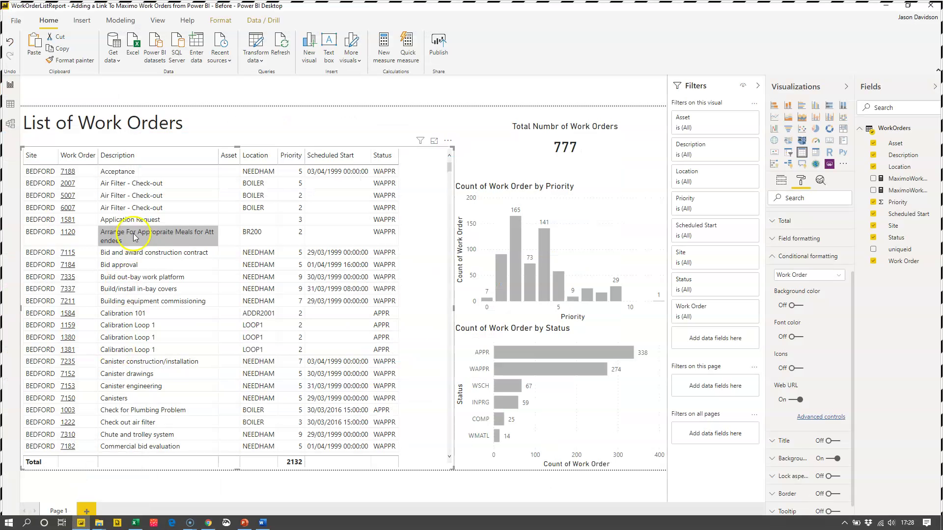
pyautogui.click(84, 160)
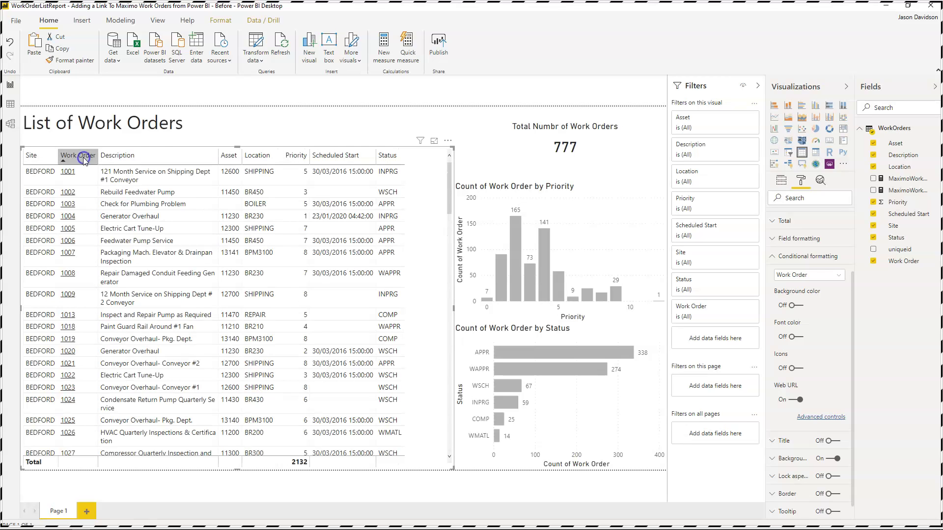
pyautogui.click(83, 158)
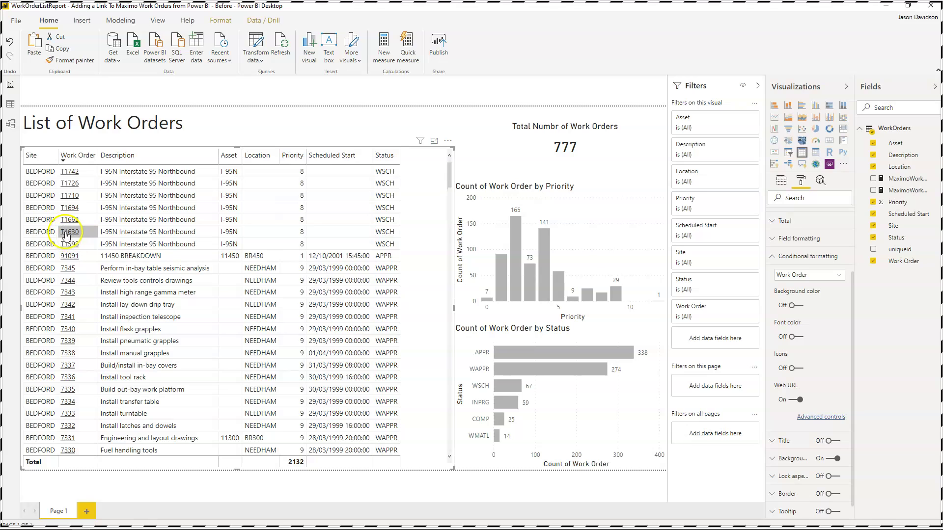
pyautogui.moveTo(66, 236)
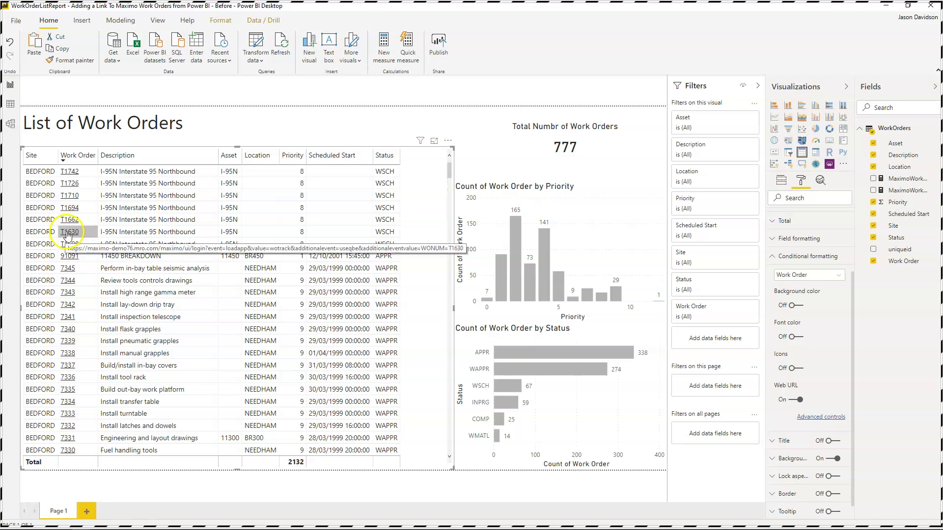
pyautogui.click(67, 235)
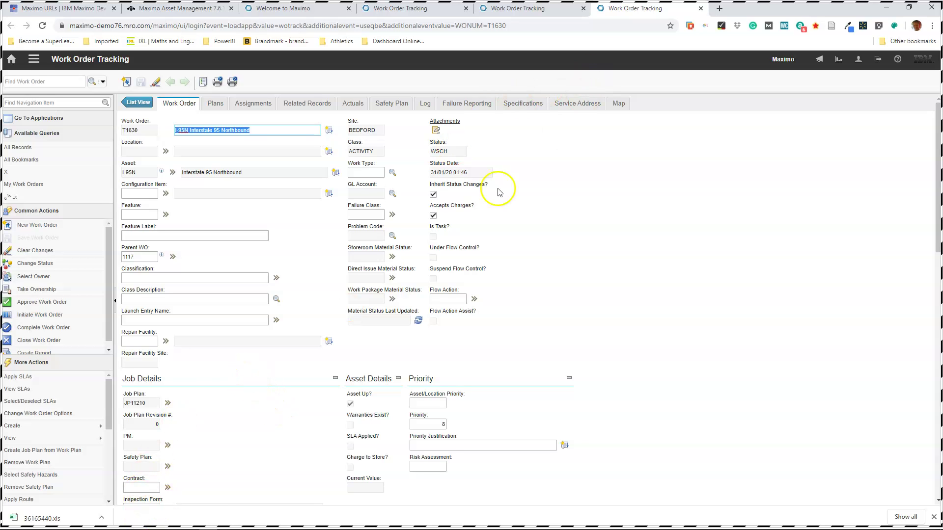
# - Bring the Maximo window with work order T1630 back to the front
pyautogui.moveTo(175, 523)
pyautogui.click(80, 524)
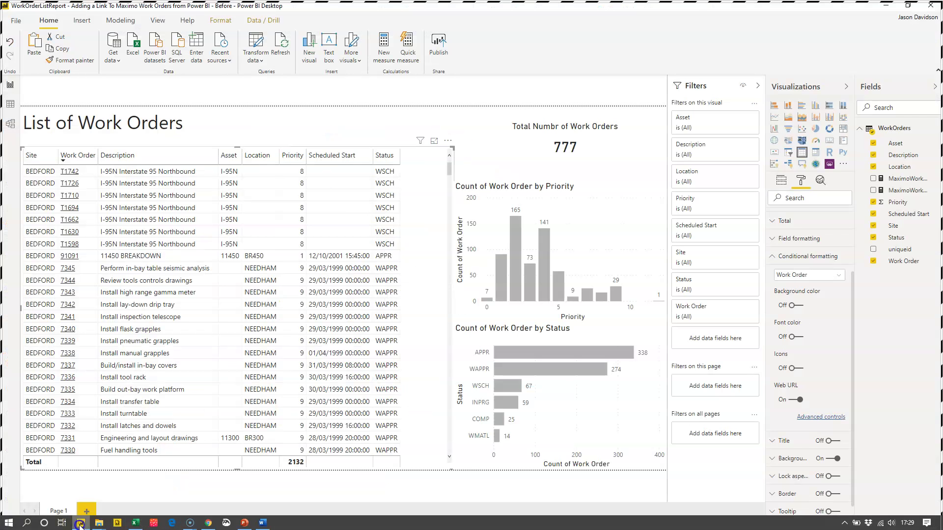
pyautogui.click(81, 524)
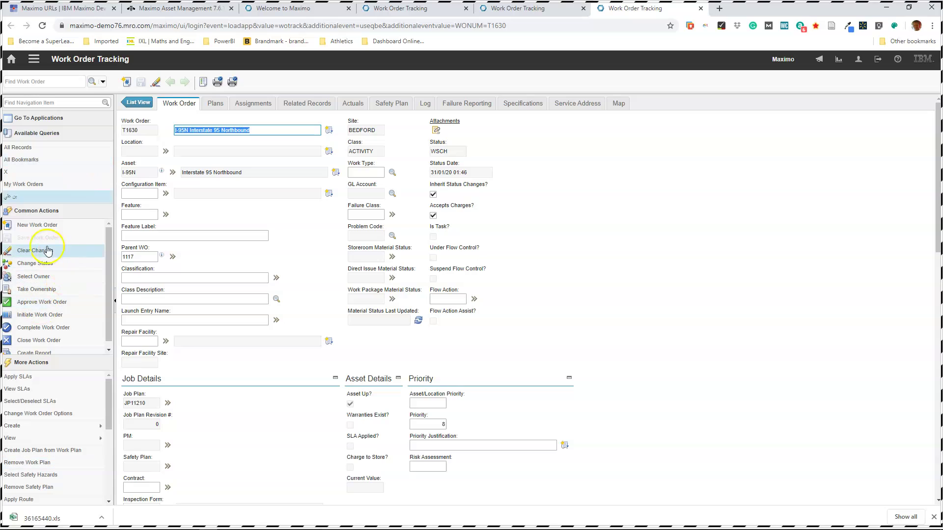
# - Check T1630's costs (total 612.03) via More Actions > View > Costs, then return to Power BI
pyautogui.moveTo(42, 430)
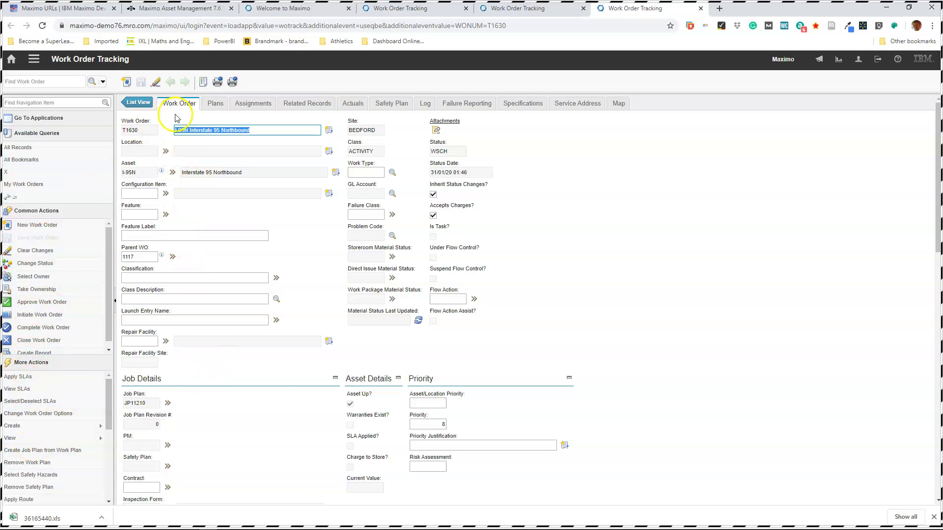
pyautogui.click(72, 441)
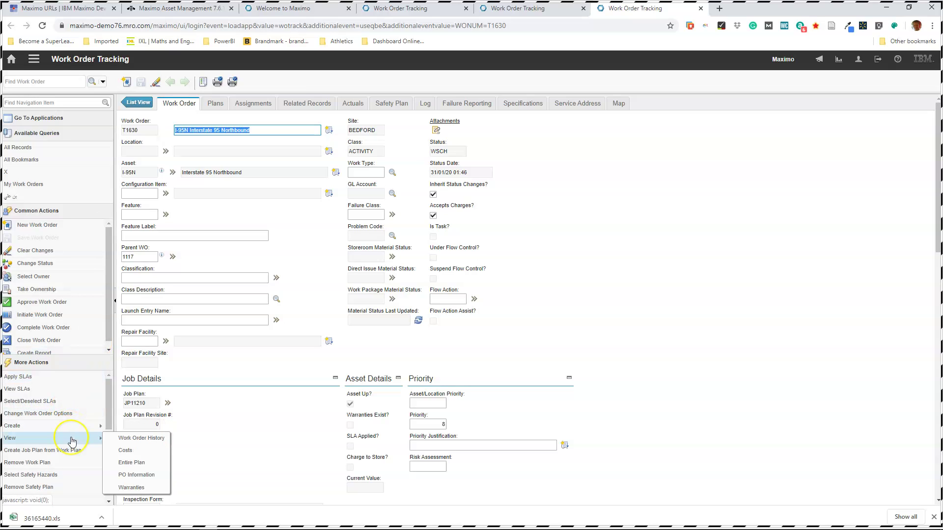
pyautogui.click(126, 451)
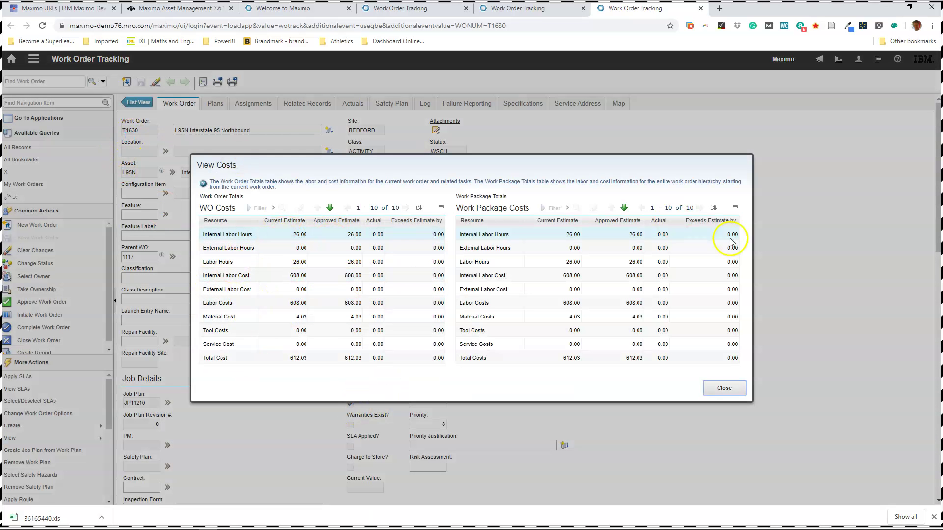
pyautogui.click(733, 396)
pyautogui.moveTo(84, 524)
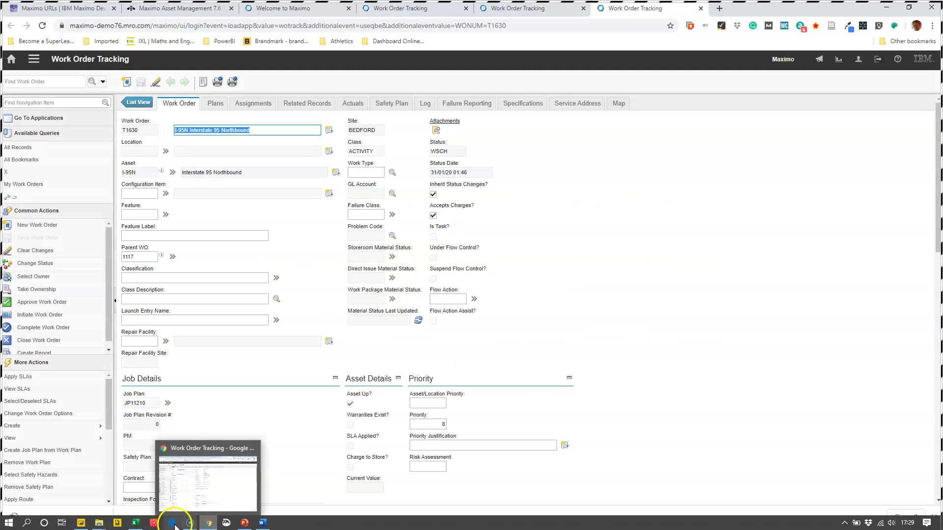
pyautogui.click(117, 523)
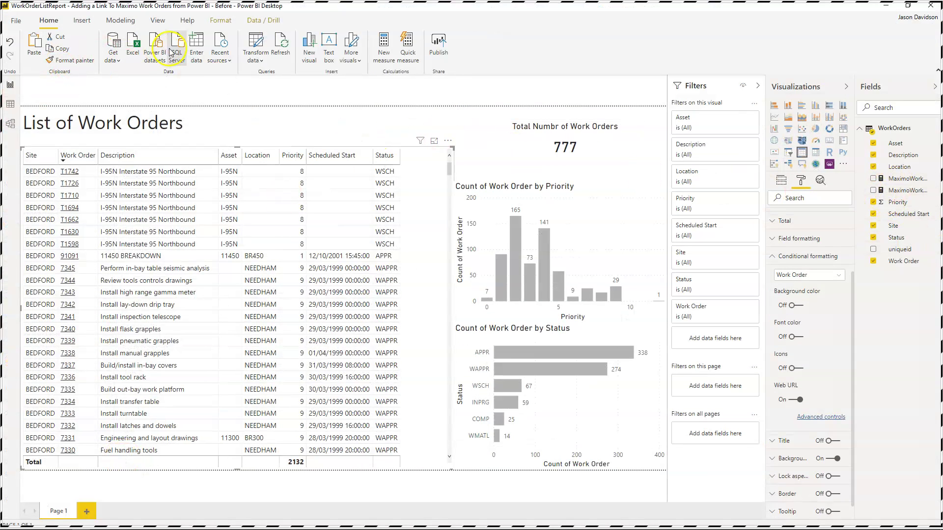
# - Start a new WorkOrders measure and select its placeholder name in the formula bar
pyautogui.click(932, 193)
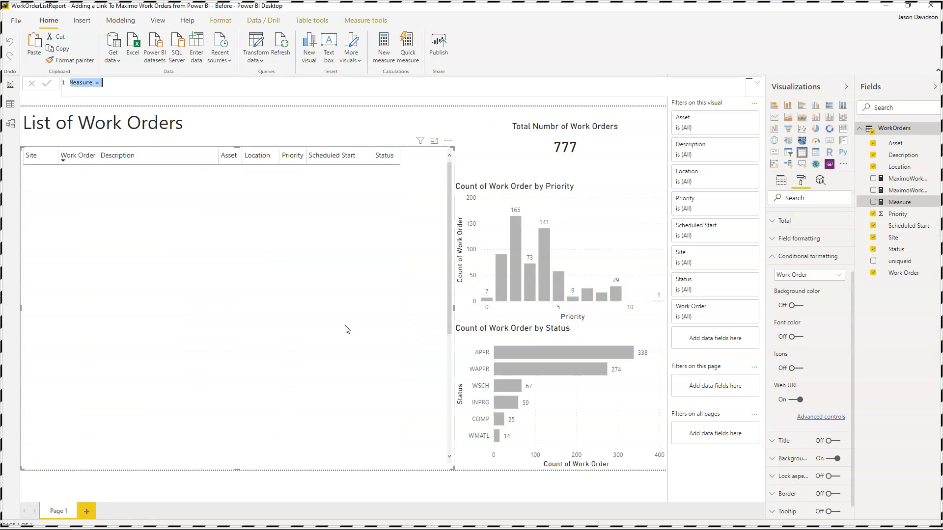
pyautogui.click(91, 87)
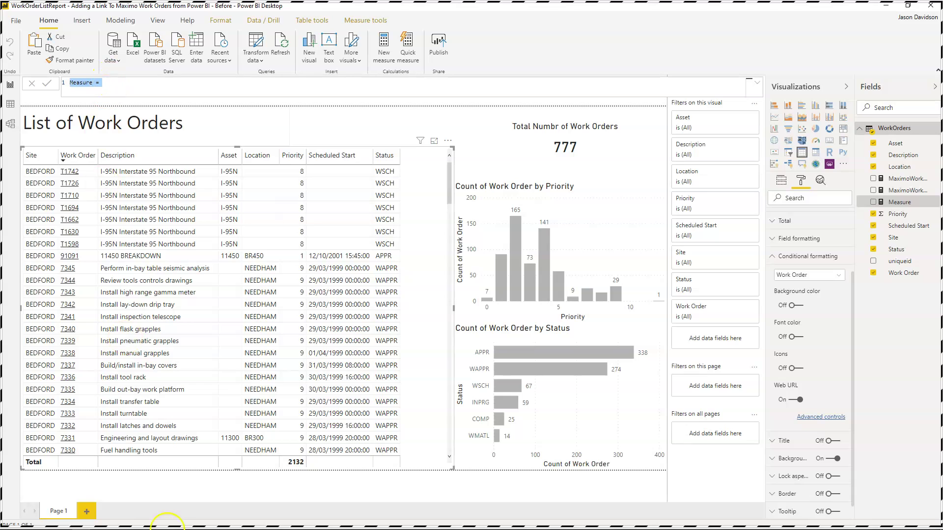
# - Copy the Option 3 Maximo URL (uniqueid, viewcosts) from PowerPoint slide 4, then return to Power BI
pyautogui.moveTo(185, 523)
pyautogui.click(244, 523)
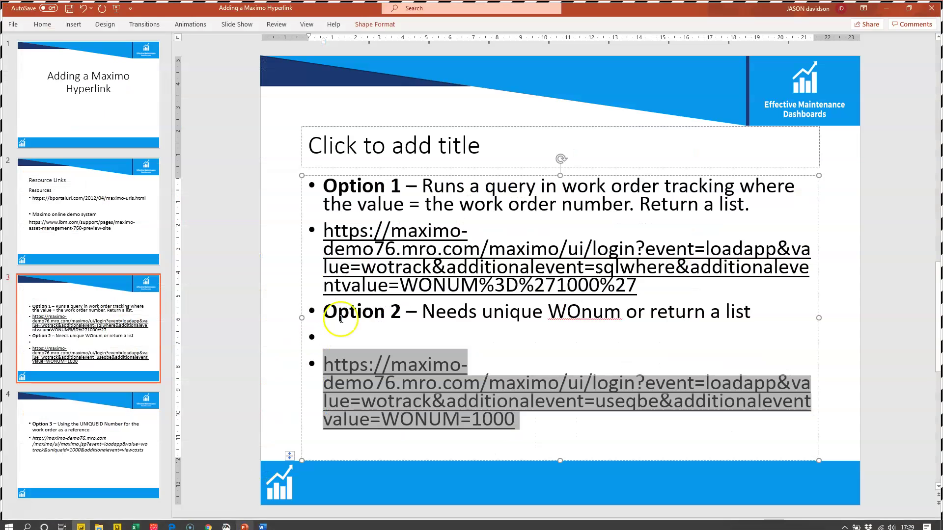
pyautogui.scroll(-1, 369, 351)
pyautogui.moveTo(334, 249); pyautogui.dragTo(791, 299)
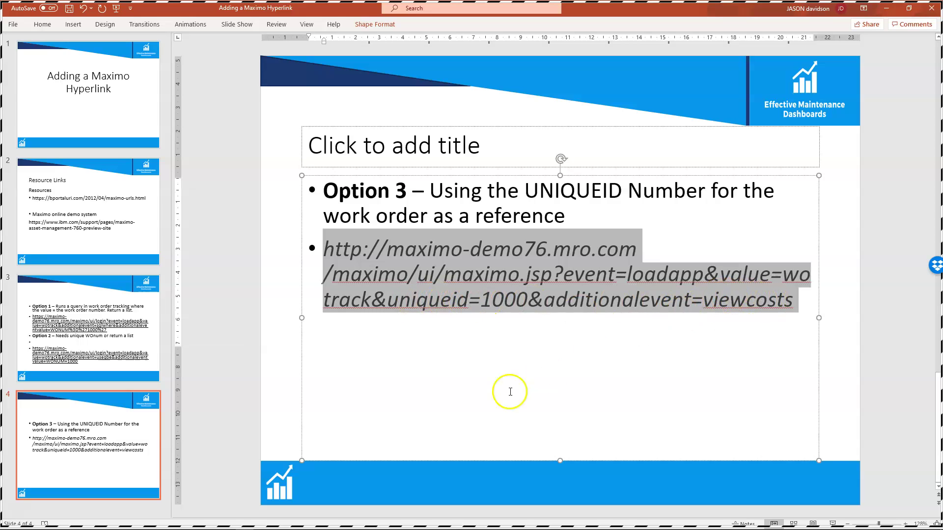
pyautogui.click(338, 522)
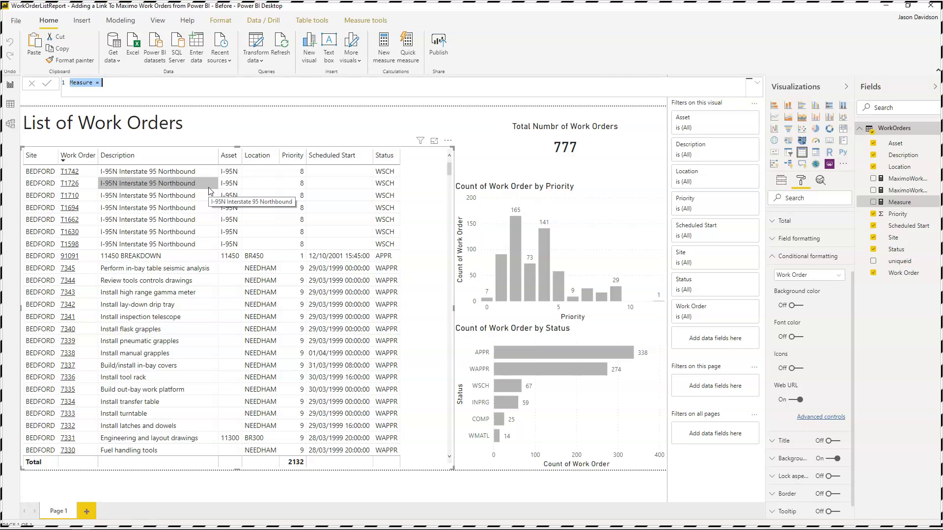
# - Add the uniqueid field to the work-order table to preview its values, then remove it
pyautogui.click(99, 79)
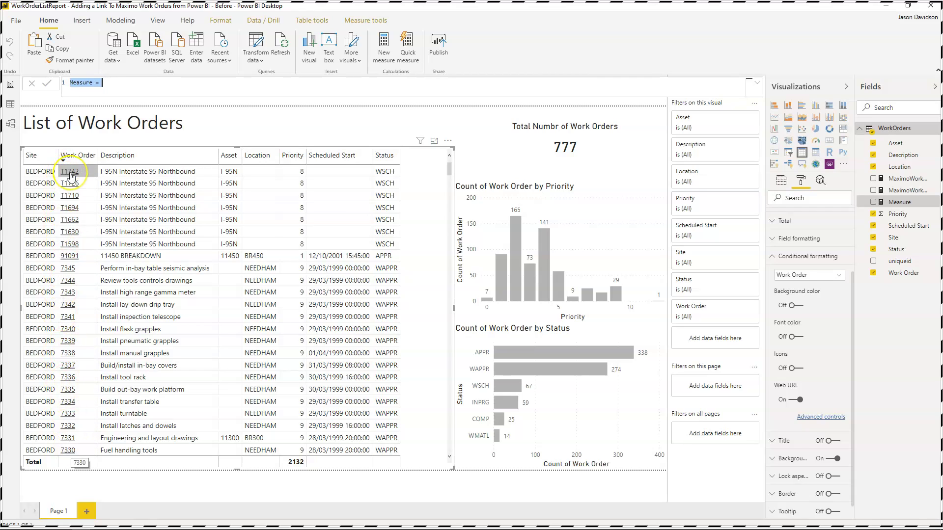
pyautogui.moveTo(71, 176)
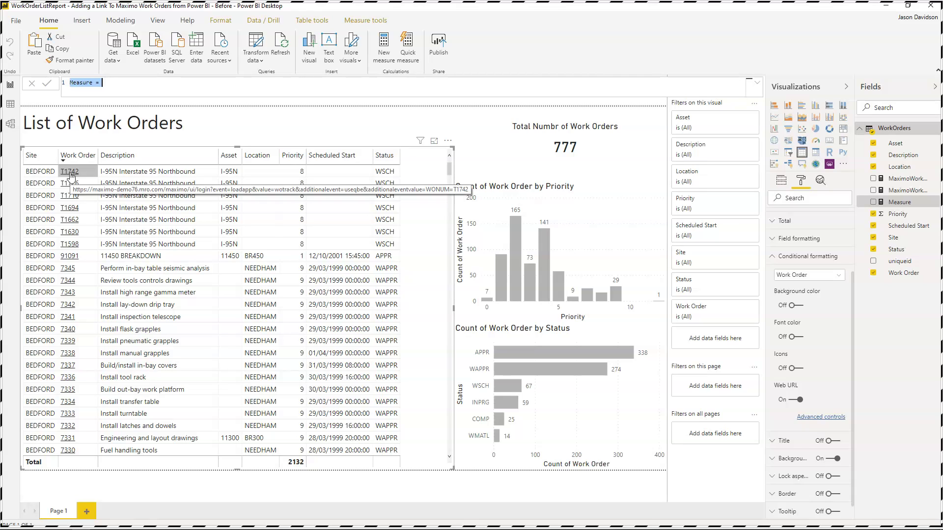
pyautogui.click(905, 273)
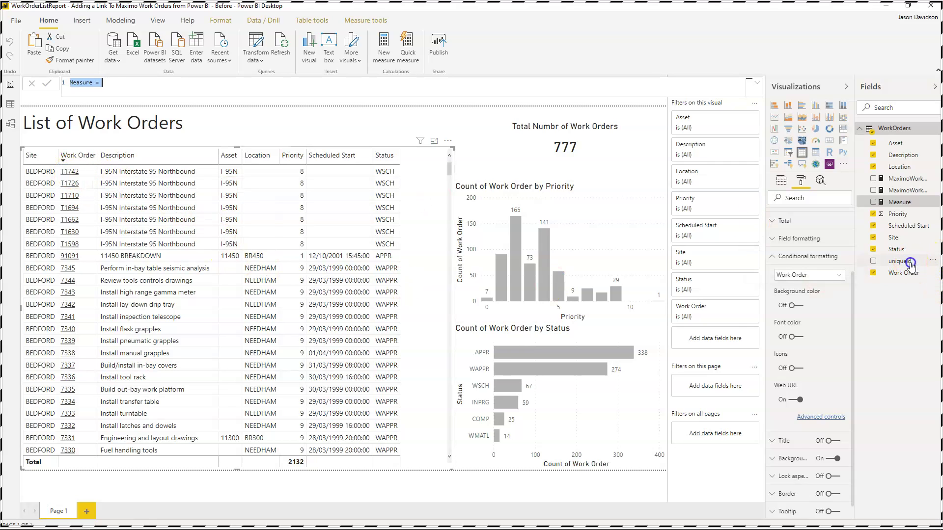
pyautogui.moveTo(910, 265); pyautogui.dragTo(422, 246)
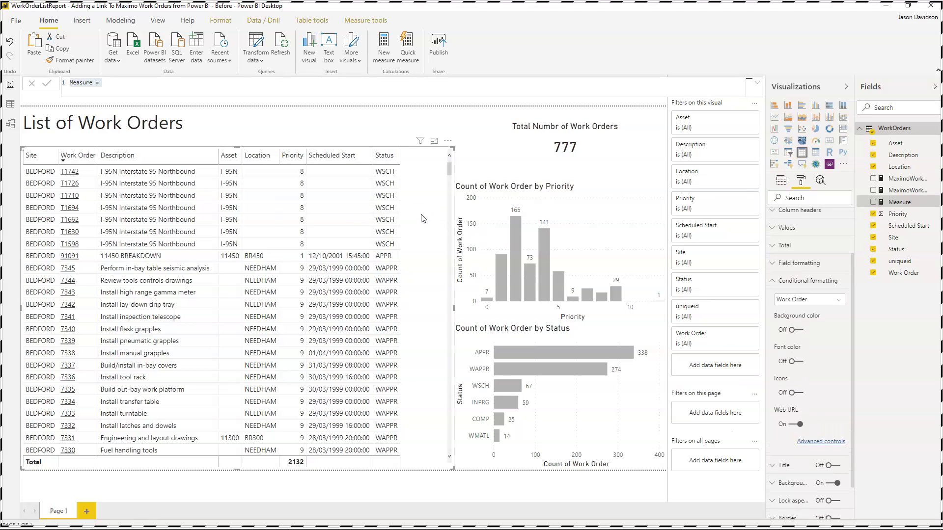
pyautogui.click(322, 170)
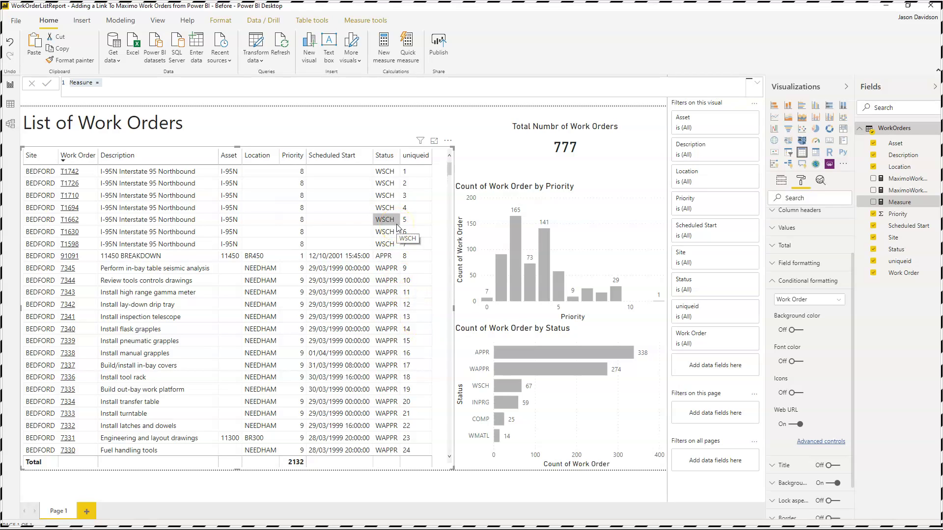
pyautogui.click(873, 262)
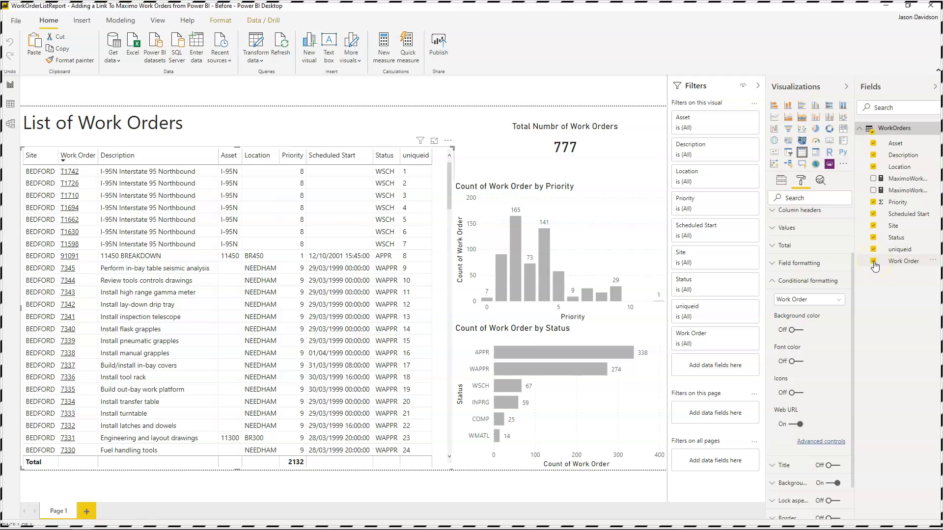
pyautogui.click(874, 250)
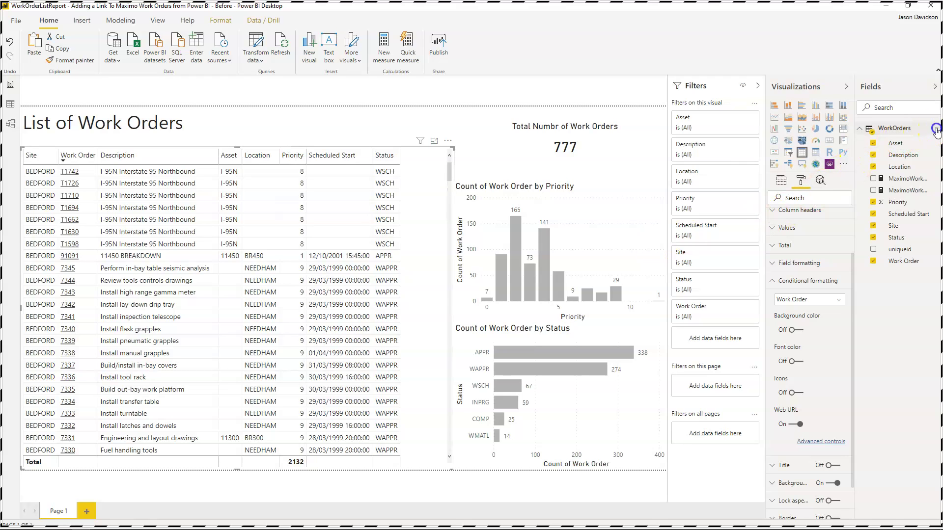
# - Create a new WorkOrders measure named MaximoWorkOrderURLv3 and paste the copied Maximo URL as its formula
pyautogui.click(936, 130)
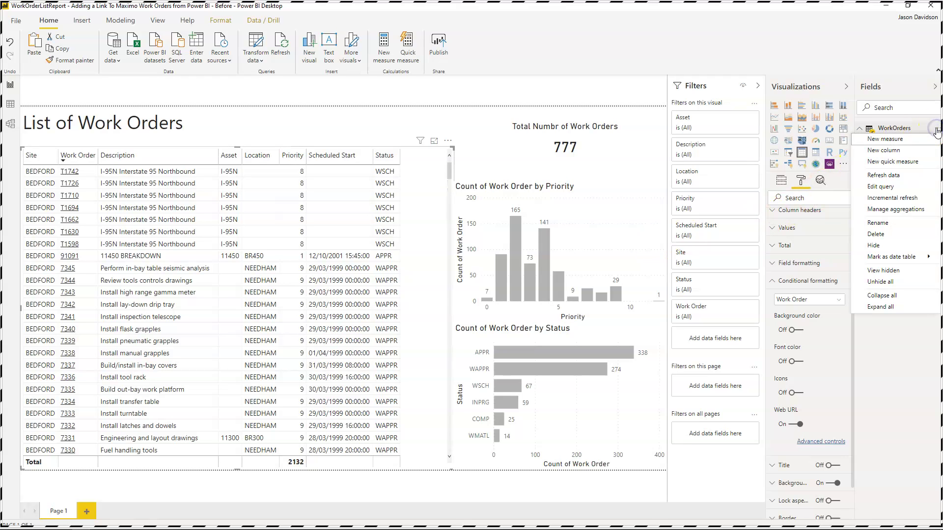
pyautogui.click(886, 140)
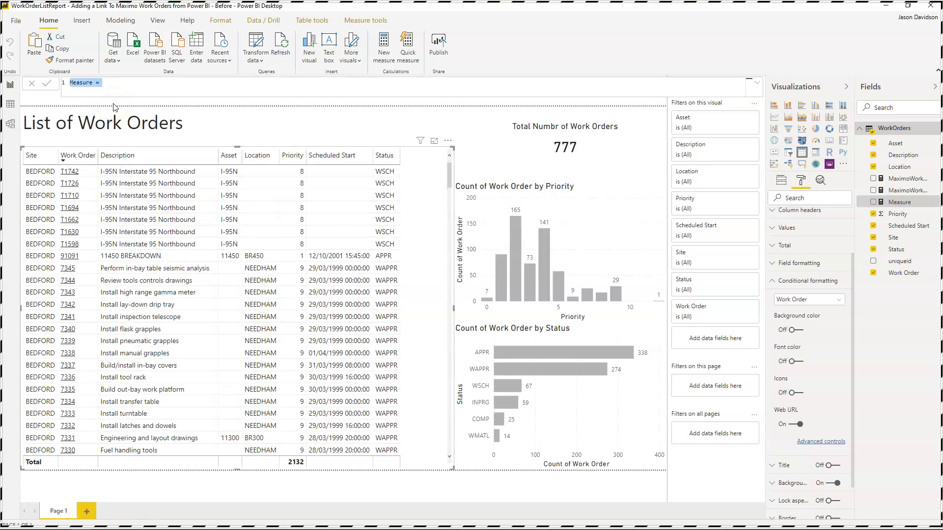
pyautogui.write('MAX')
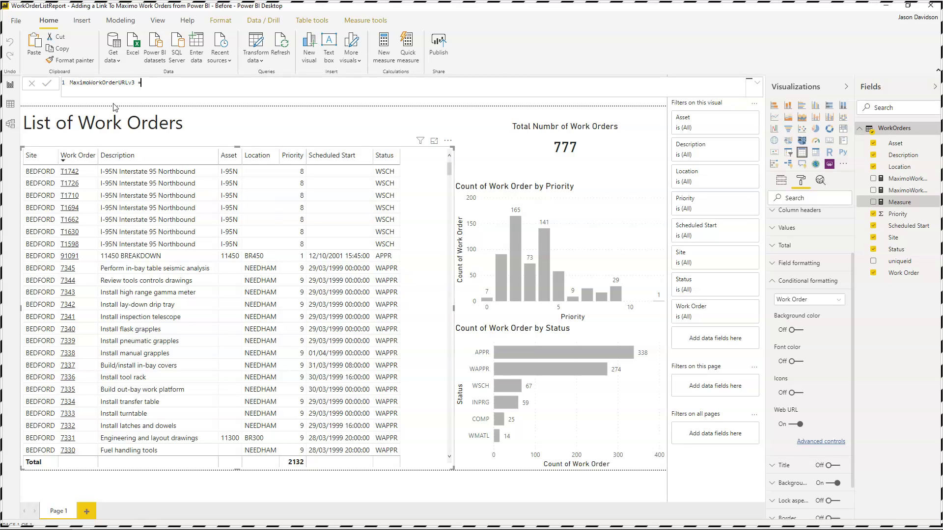
pyautogui.write('http://maximo-demo76.mro.com /maximo/ui/maximo.jsp?event=loadapp&value=wotrack&uniqueid=1000&additionalevent=viewcosts')
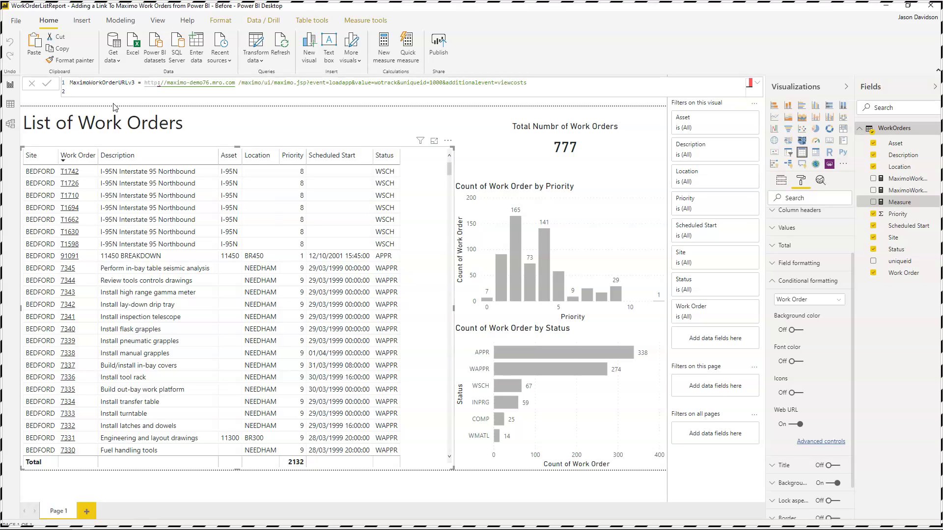
# - Add an opening quote before the URL, remove the stray space after mro.com, and select 1000
pyautogui.click(240, 82)
pyautogui.doubleClick(150, 83)
pyautogui.press('Left')
pyautogui.write('"')
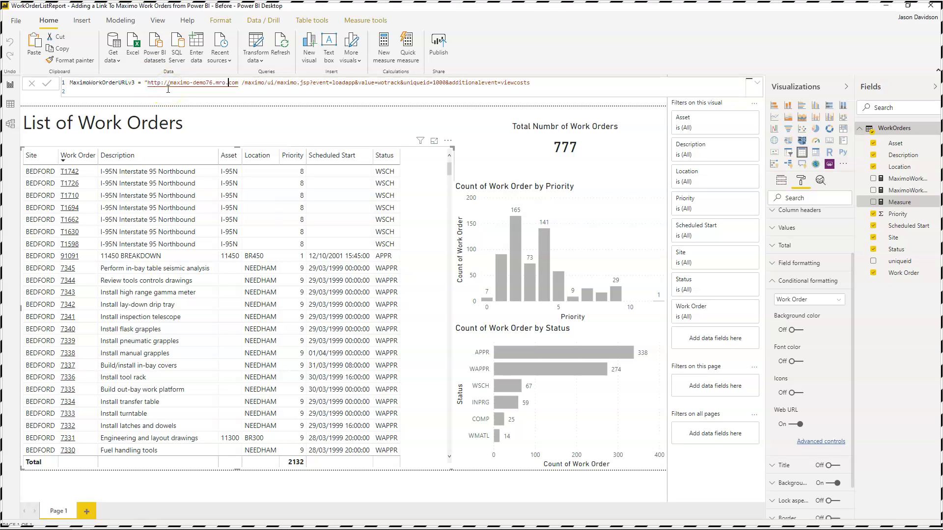
pyautogui.press('BackSpace')
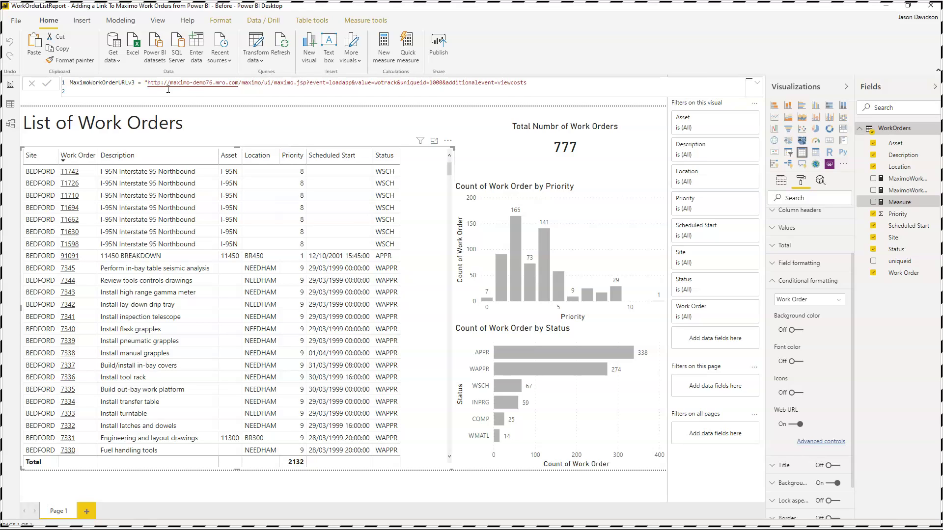
pyautogui.doubleClick(432, 82)
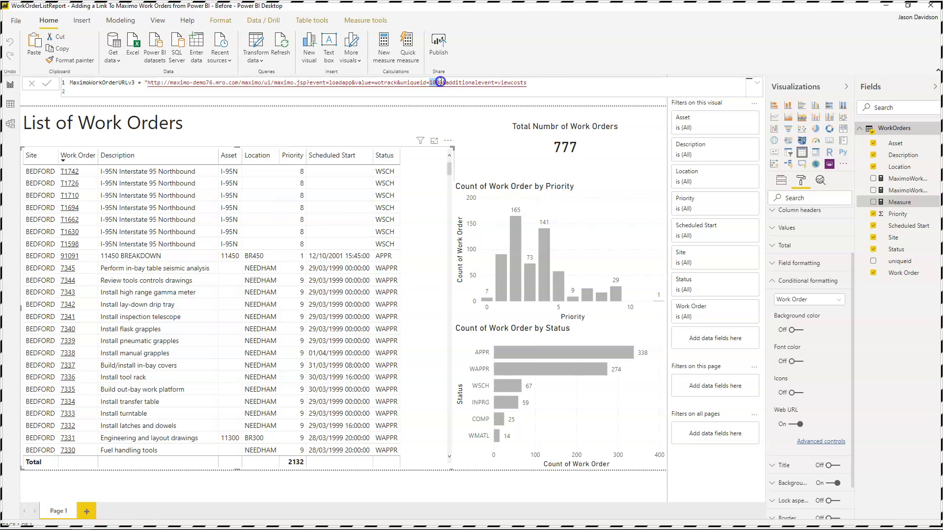
# - Clear the draft URL formula and delete the empty Measure from the WorkOrders table
pyautogui.tripleClick(73, 82)
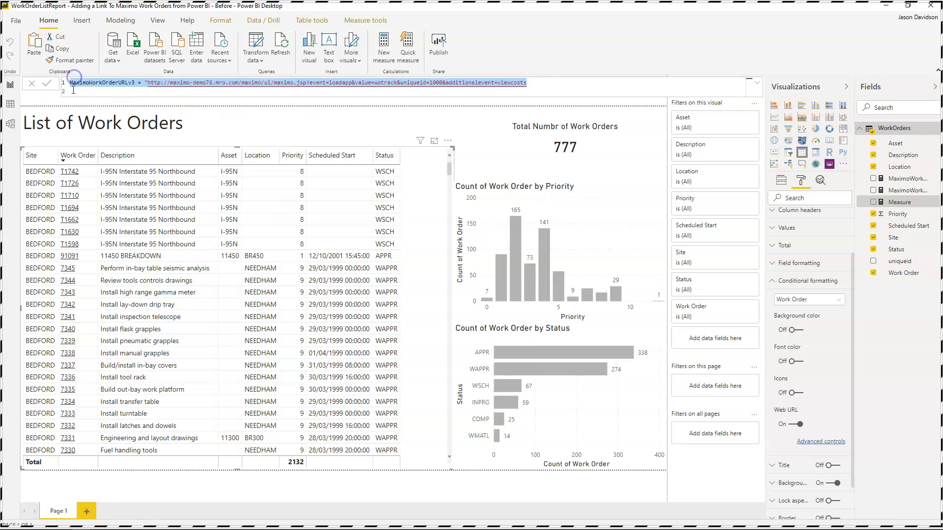
pyautogui.hotkey('ctrl', 'x')
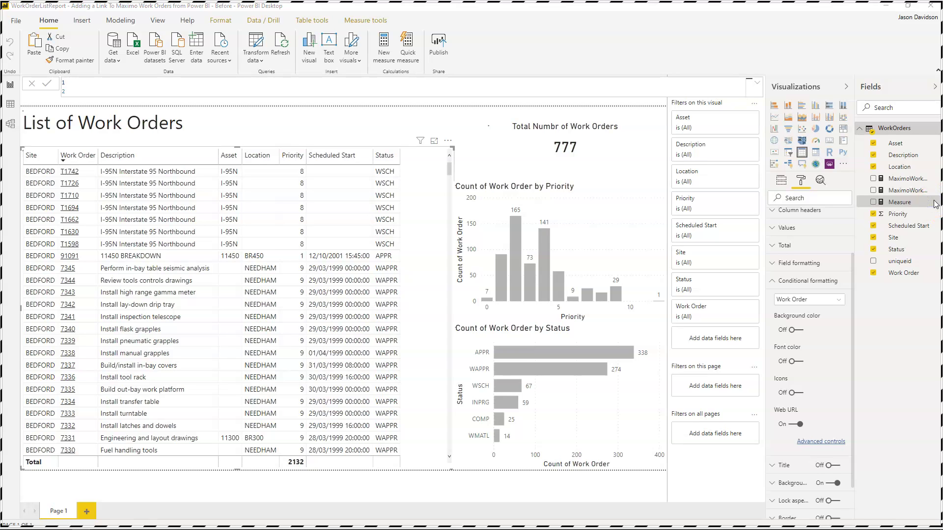
pyautogui.click(347, 158)
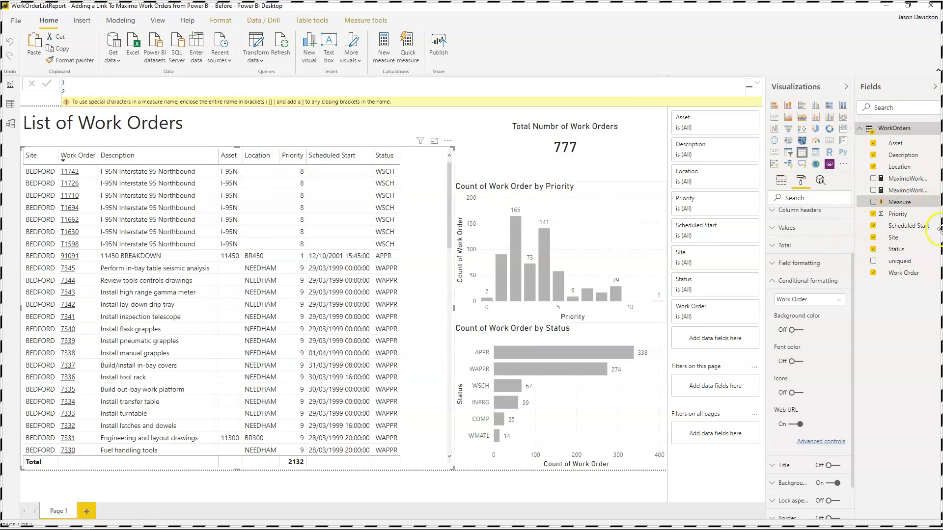
pyautogui.click(933, 202)
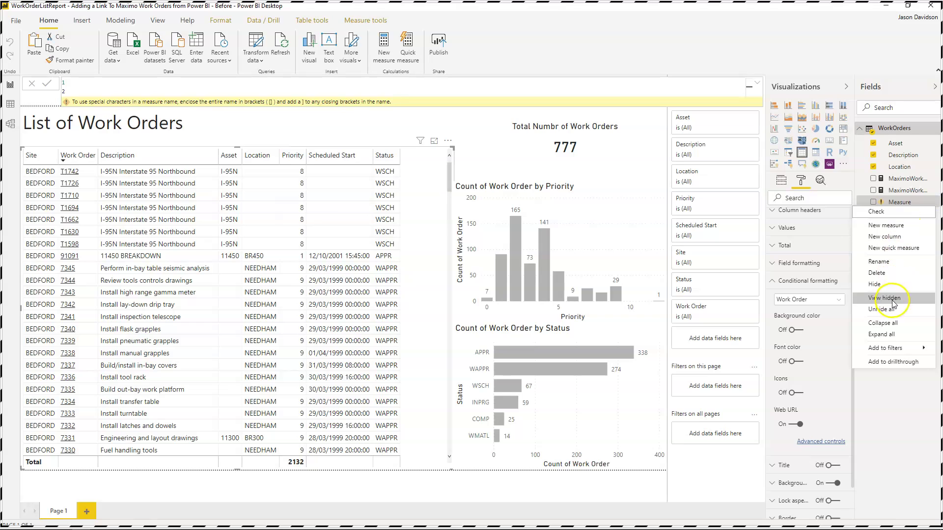
pyautogui.click(908, 210)
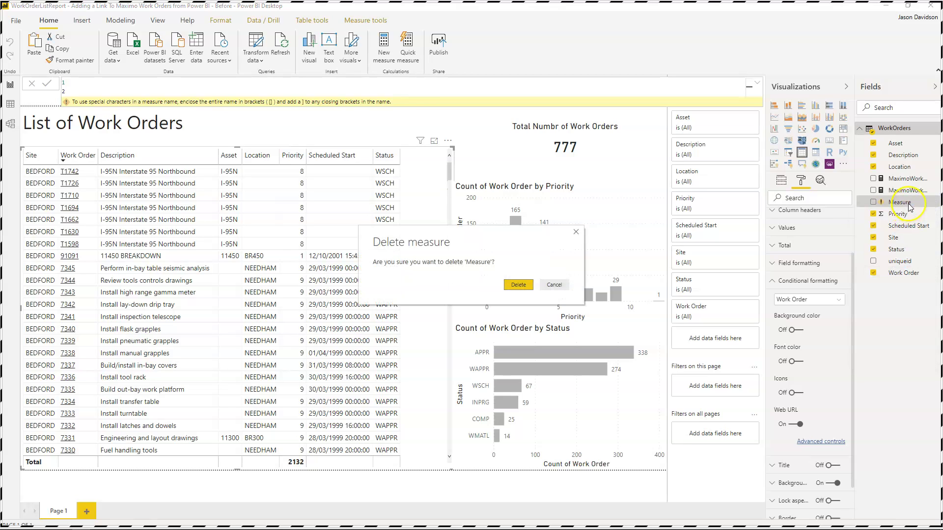
pyautogui.click(516, 280)
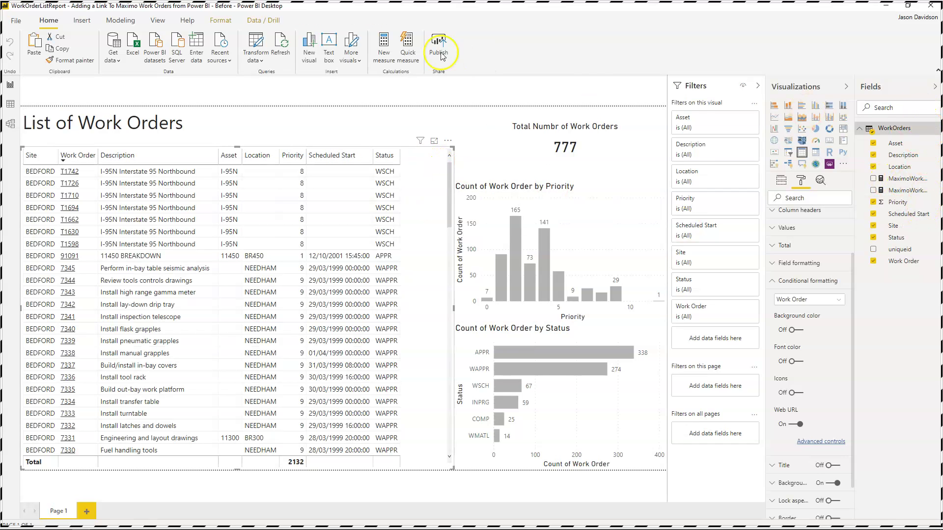
# - Paste the Maximo viewcosts URL formula and delete the leftover MaximoWorkOrderURLv3 name
pyautogui.click(936, 132)
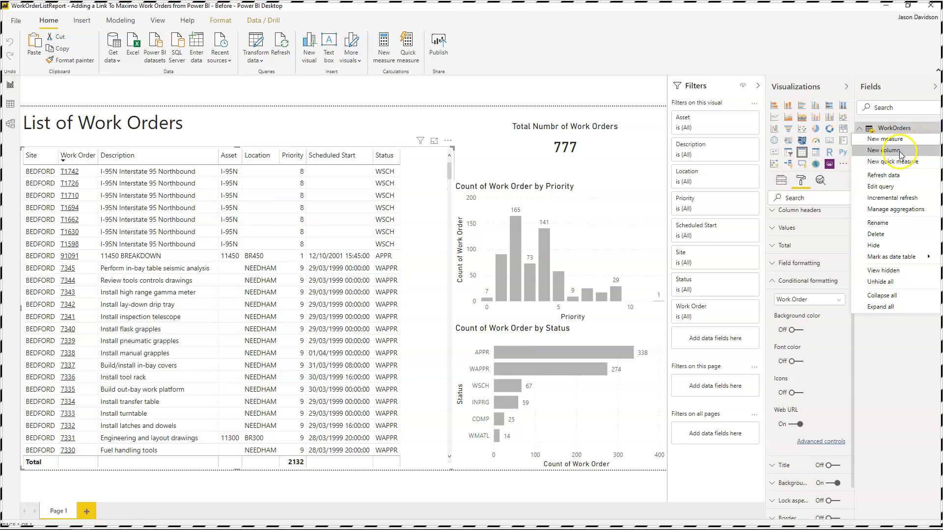
pyautogui.press('Escape')
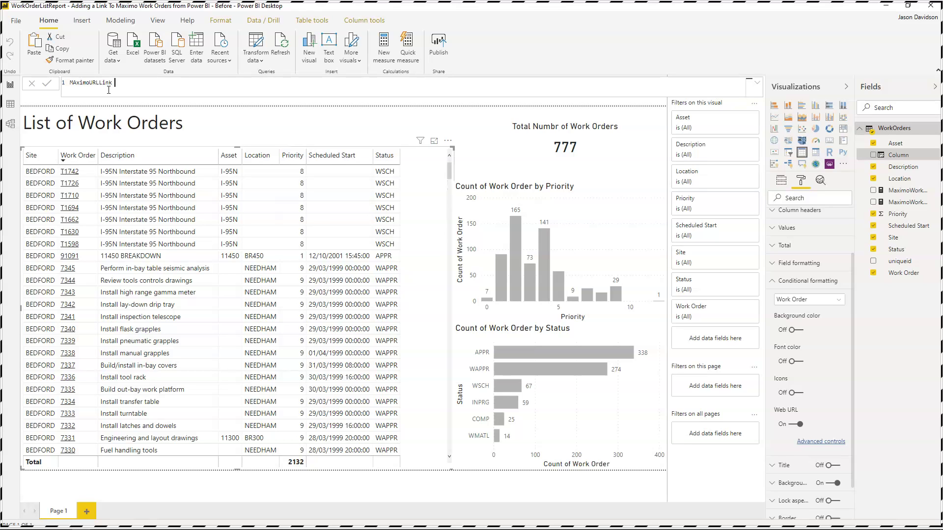
pyautogui.hotkey('ctrl', 'v')
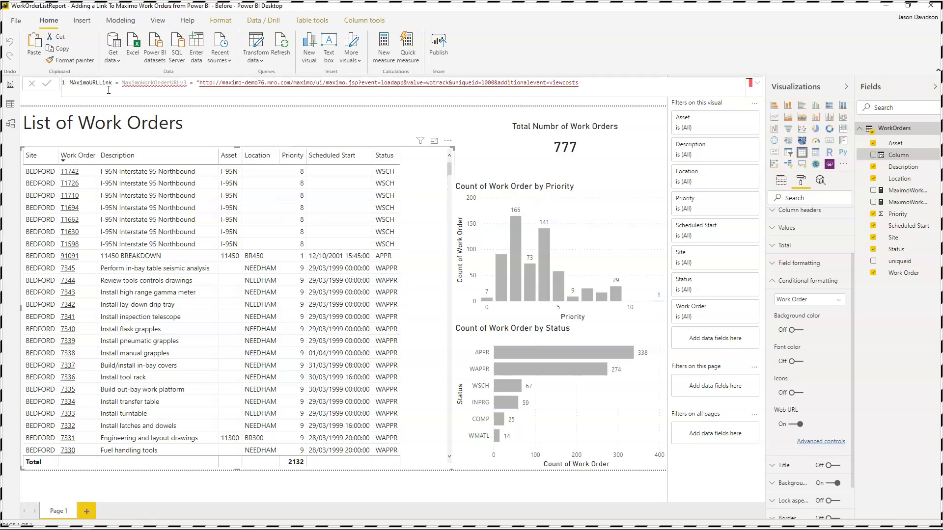
pyautogui.moveTo(188, 83); pyautogui.dragTo(122, 83)
pyautogui.press('Delete')
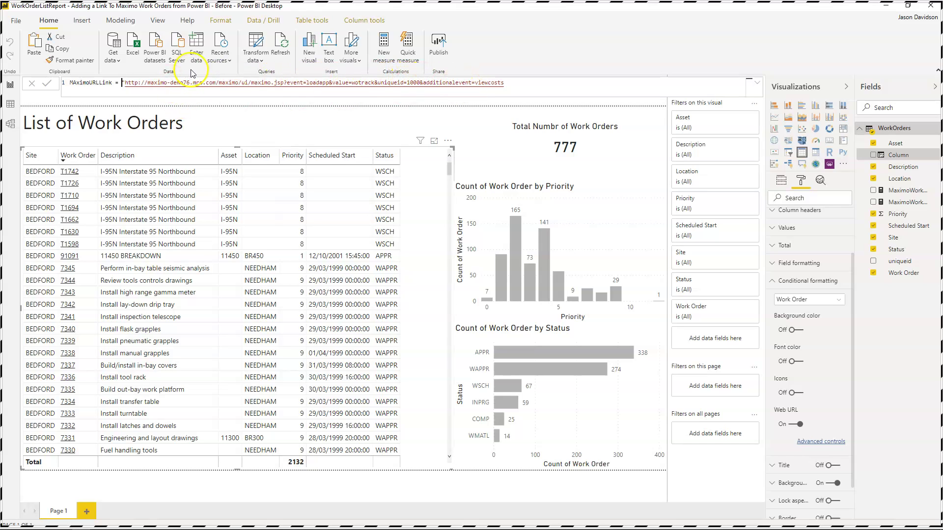
# - Replace the hard-coded uniqueid 1000 with &WorkOrders[uniqueid] from the field suggestions
pyautogui.doubleClick(414, 82)
pyautogui.moveTo(418, 81); pyautogui.dragTo(421, 82)
pyautogui.write('u')
pyautogui.press('BackSpace')
pyautogui.write('&un')
pyautogui.press('BackSpace')
pyautogui.press('BackSpace')
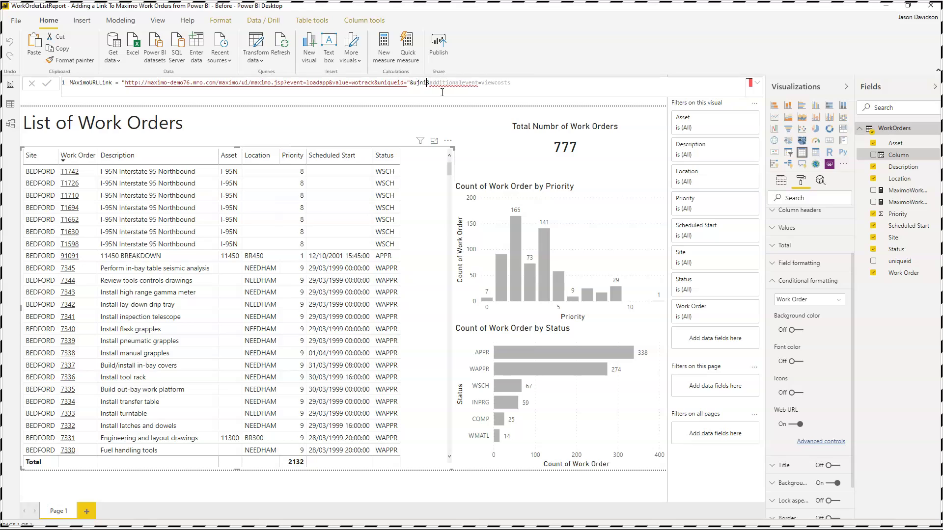
pyautogui.press('BackSpace')
pyautogui.press('BackSpace')
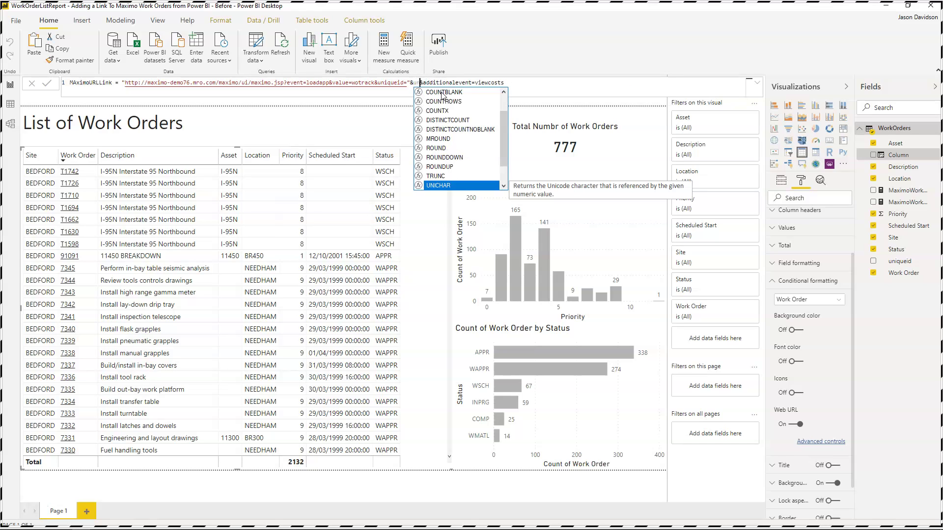
pyautogui.press('Down')
pyautogui.press('Down')
pyautogui.press('Down')
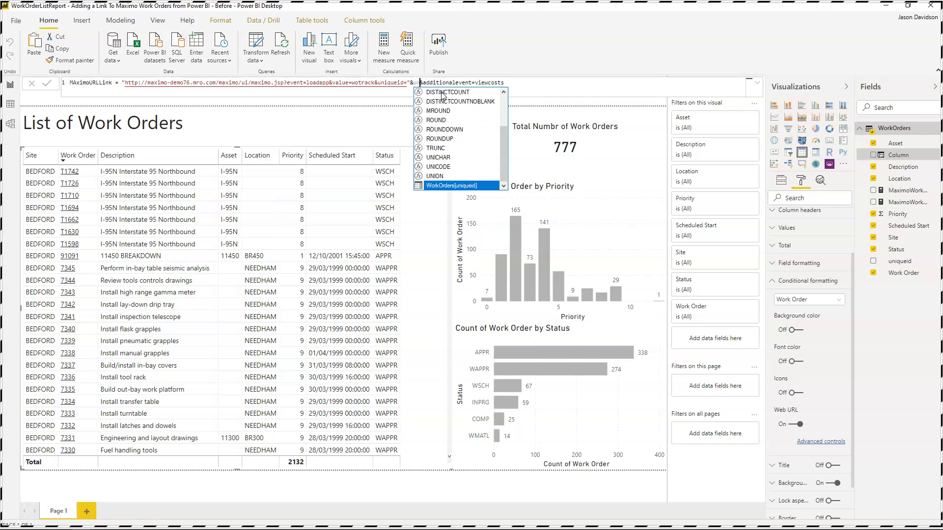
pyautogui.press('Tab')
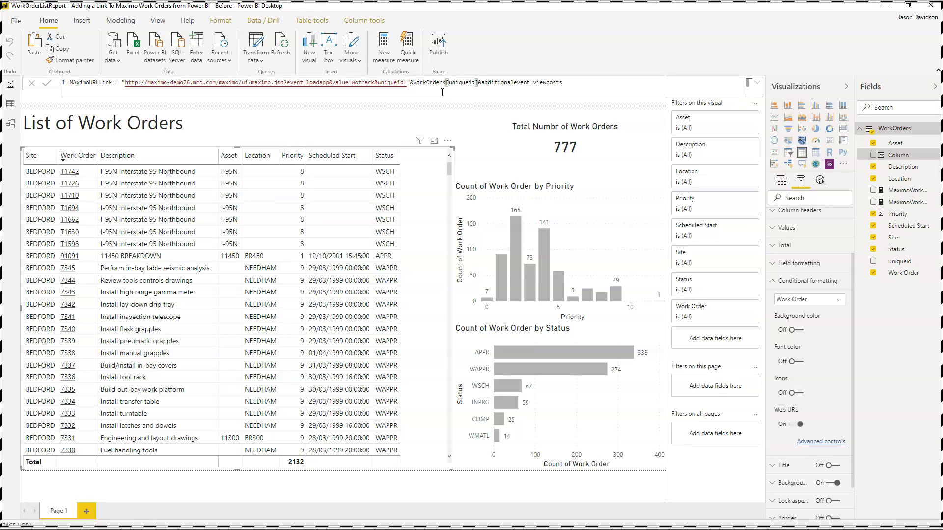
# - Complete the concatenation as "&WorkOrders[uniqueid]&" and commit the MAximoURLLink formula
pyautogui.write('"')
pyautogui.press('Left')
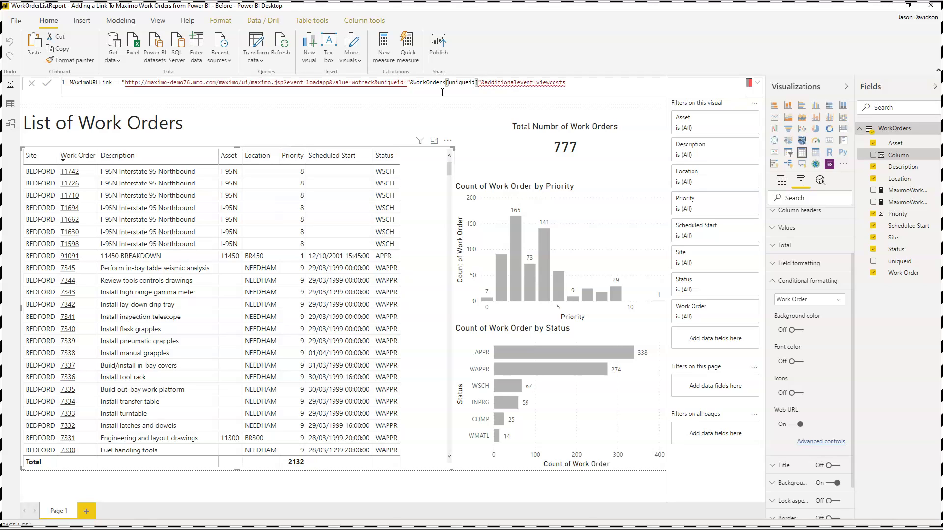
pyautogui.write('&')
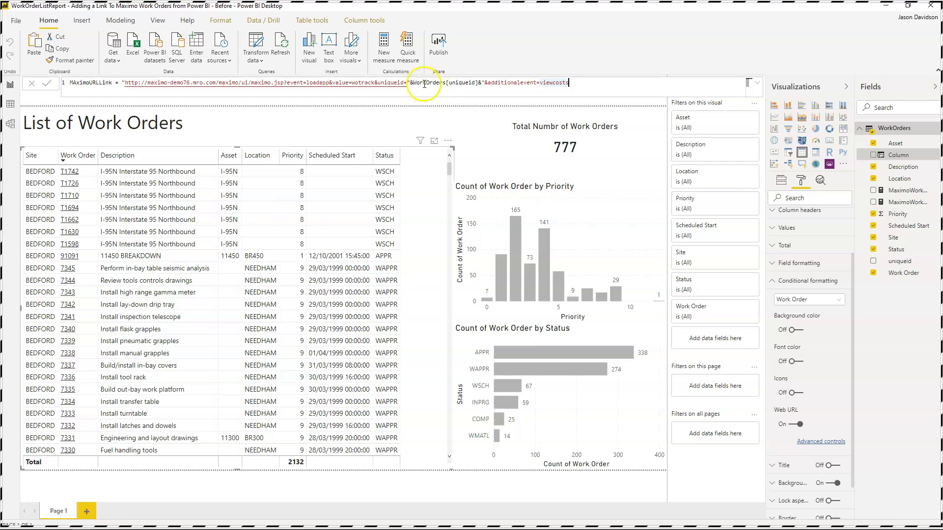
pyautogui.click(131, 307)
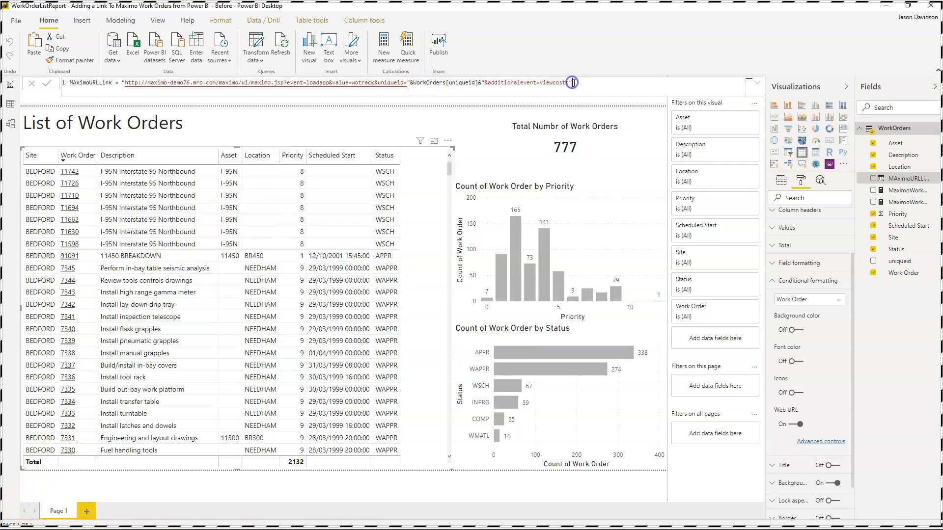
# - Add the MAximoURLLink field to the work-order table
pyautogui.click(300, 199)
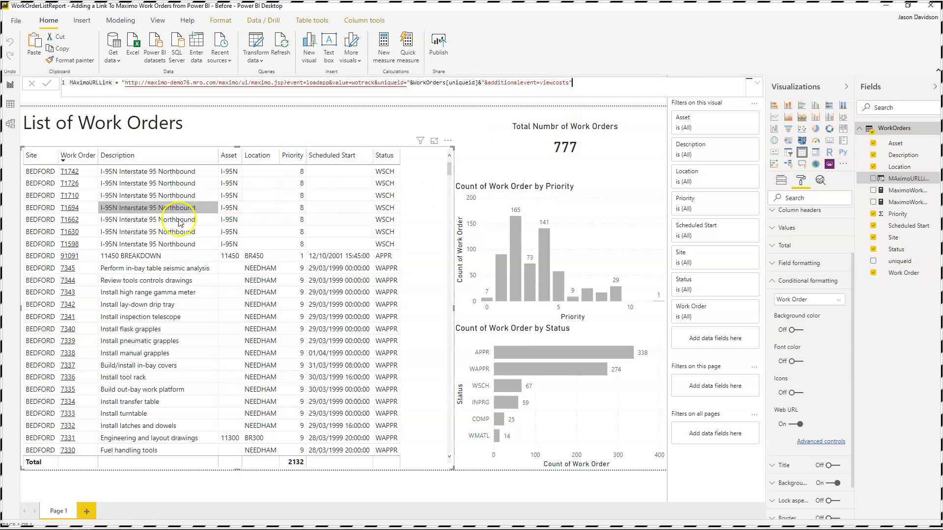
pyautogui.click(696, 267)
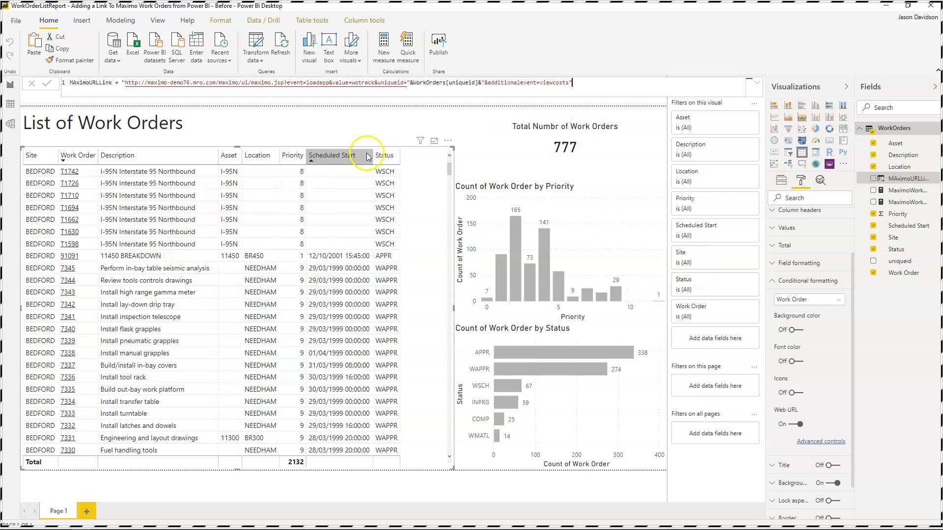
pyautogui.click(916, 182)
pyautogui.moveTo(916, 181); pyautogui.dragTo(425, 185)
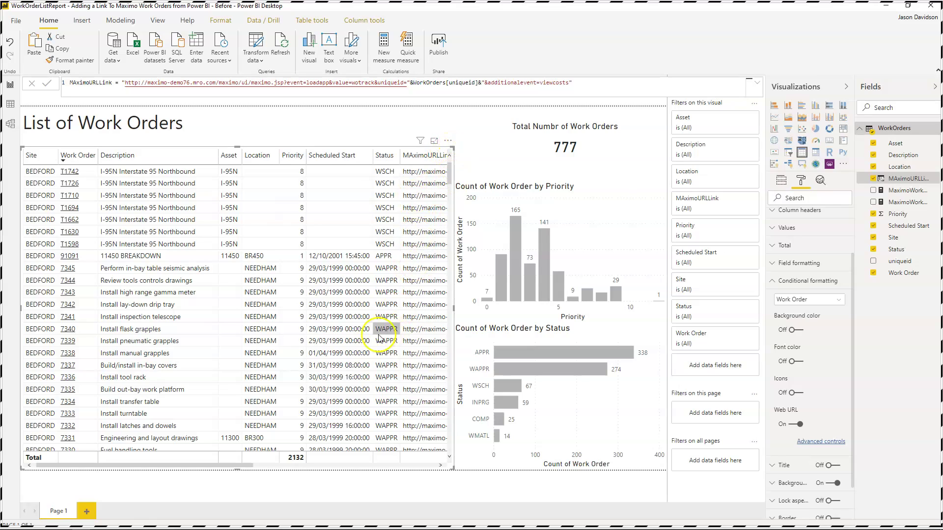
pyautogui.moveTo(243, 467); pyautogui.dragTo(281, 467)
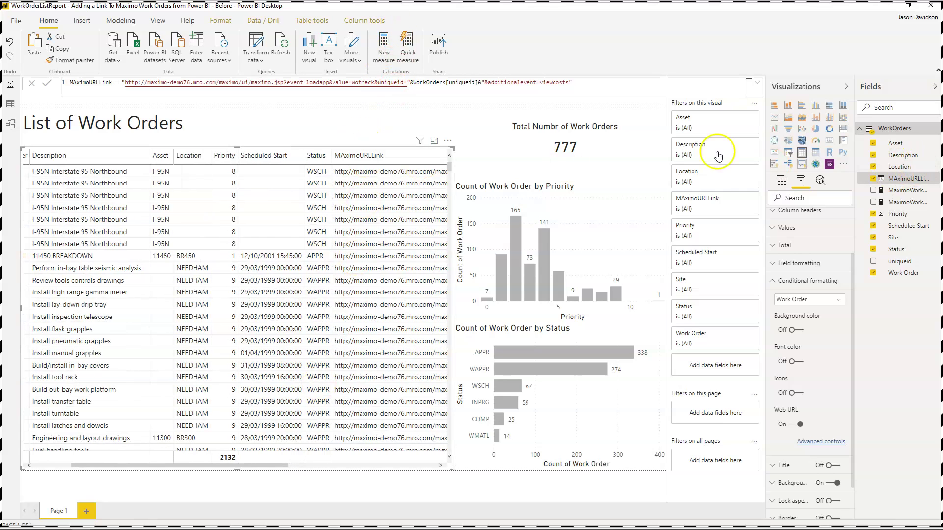
# - Set the MAximoURLLink column's Data category to Web URL
pyautogui.click(363, 20)
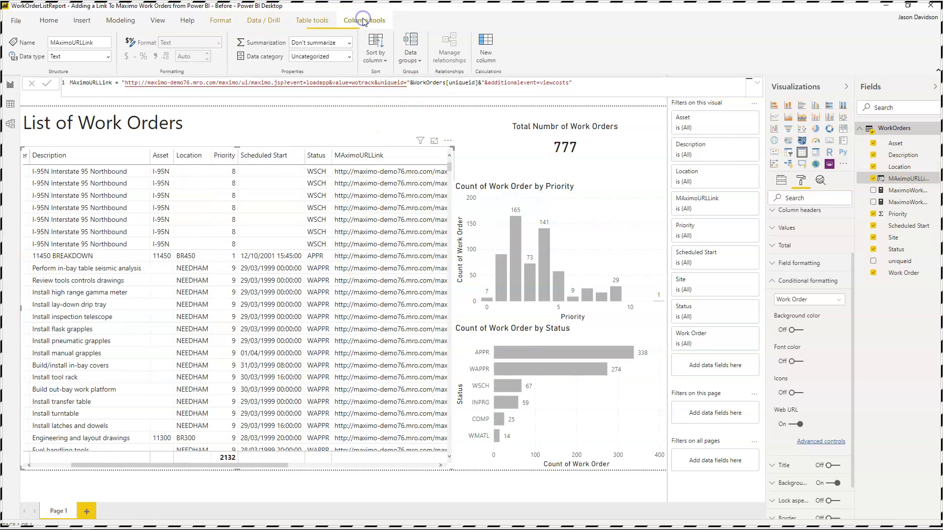
pyautogui.click(351, 57)
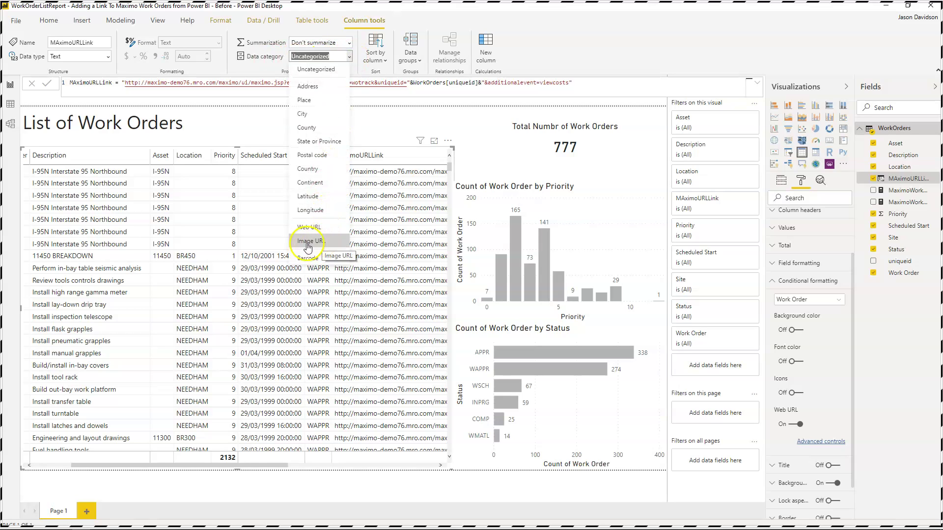
pyautogui.click(309, 227)
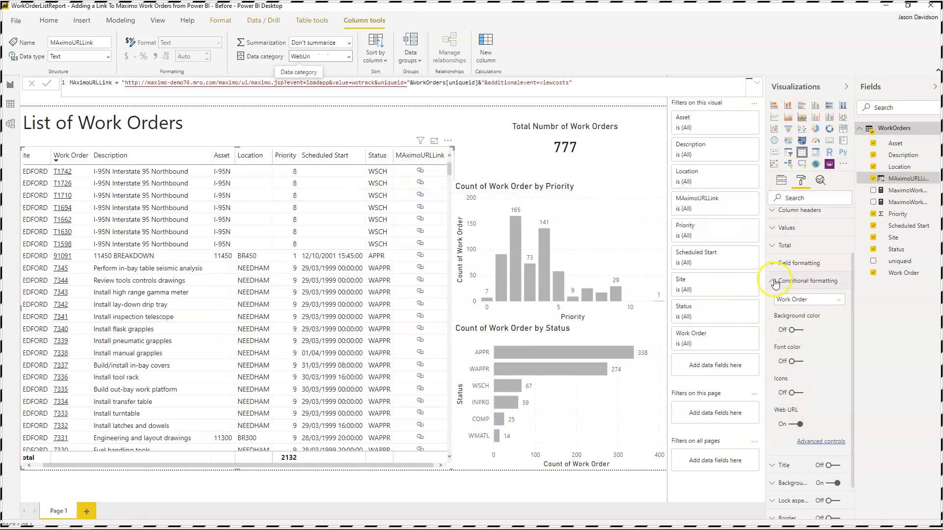
# - In the table's Values formatting, toggle URL icon off and back on, then narrow MAximoURLLink
pyautogui.click(420, 147)
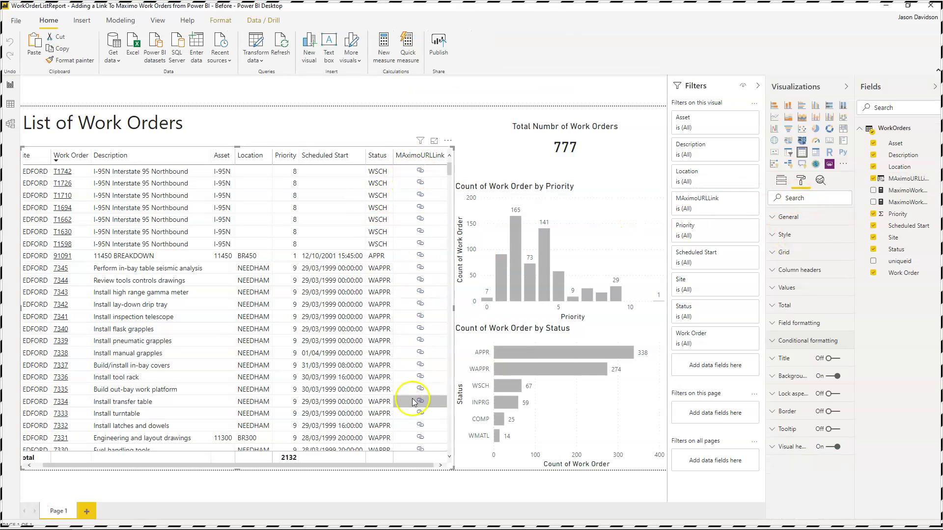
pyautogui.click(792, 198)
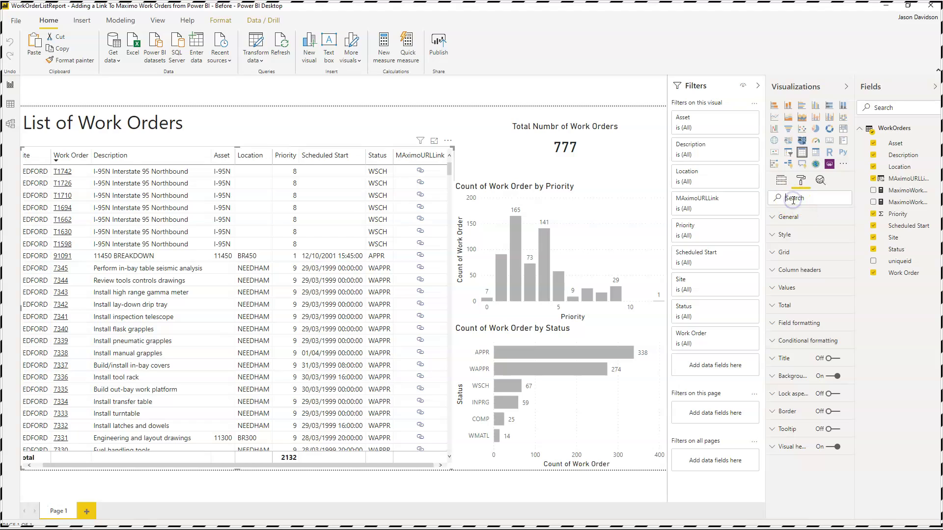
pyautogui.click(784, 288)
pyautogui.scroll(-2, 797, 418)
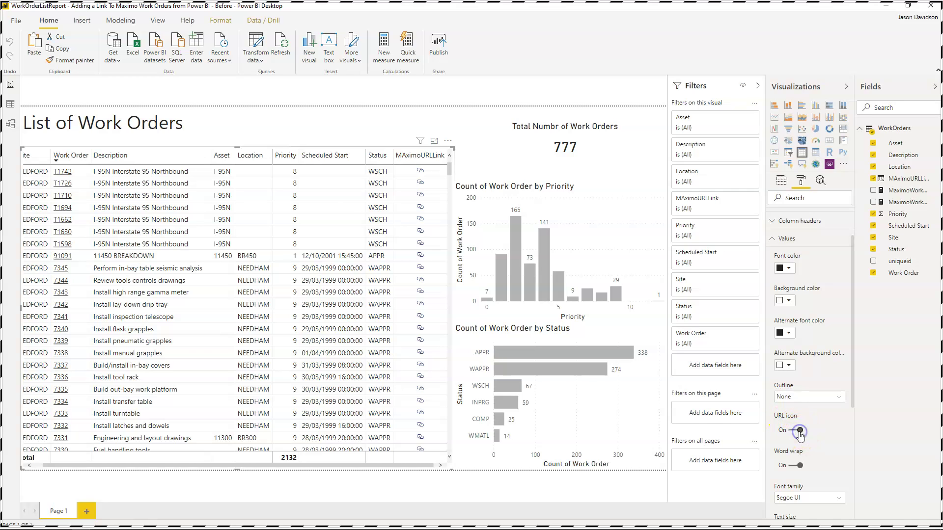
pyautogui.click(797, 431)
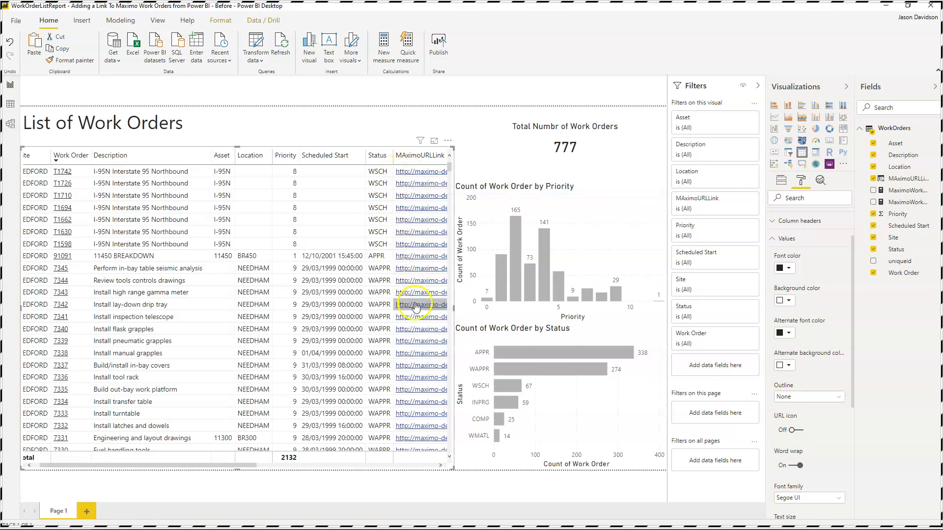
pyautogui.click(792, 431)
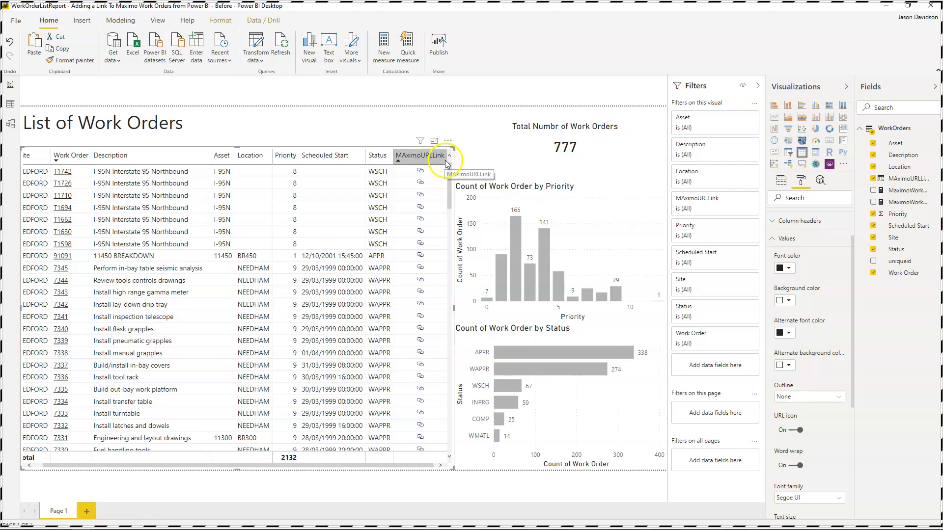
pyautogui.moveTo(447, 160); pyautogui.dragTo(431, 160)
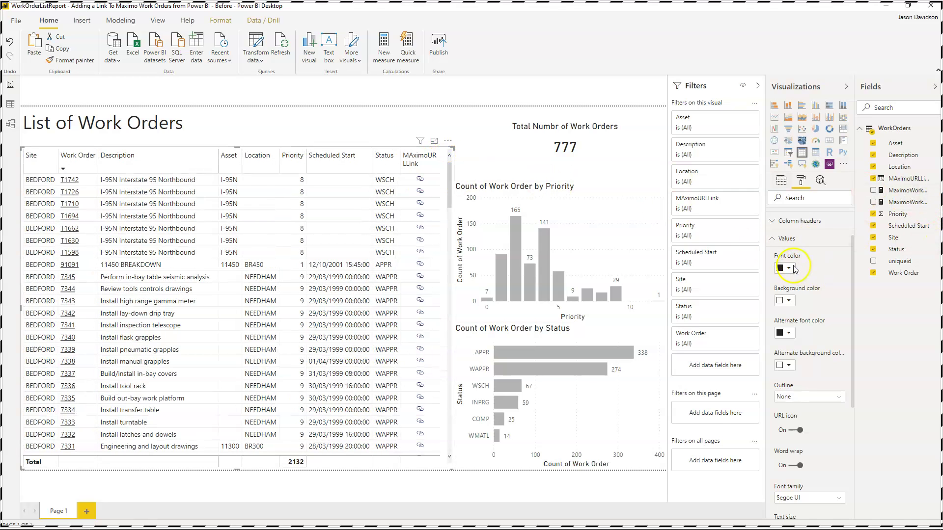
# - Rename the MAximoURLLink field in the Fields pane to 'View Maximo Costs'
pyautogui.click(773, 240)
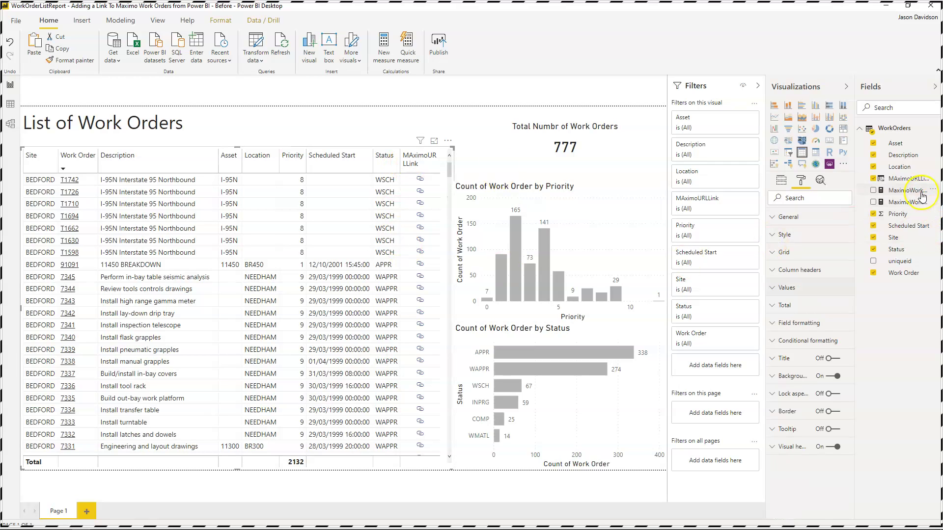
pyautogui.click(899, 179)
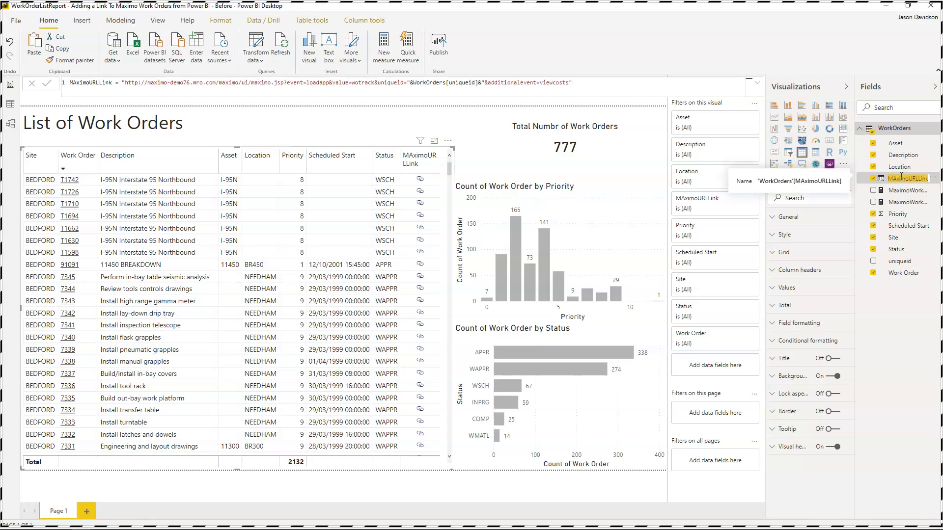
pyautogui.write('View Ma')
pyautogui.write('ximo Cost')
pyautogui.write('s')
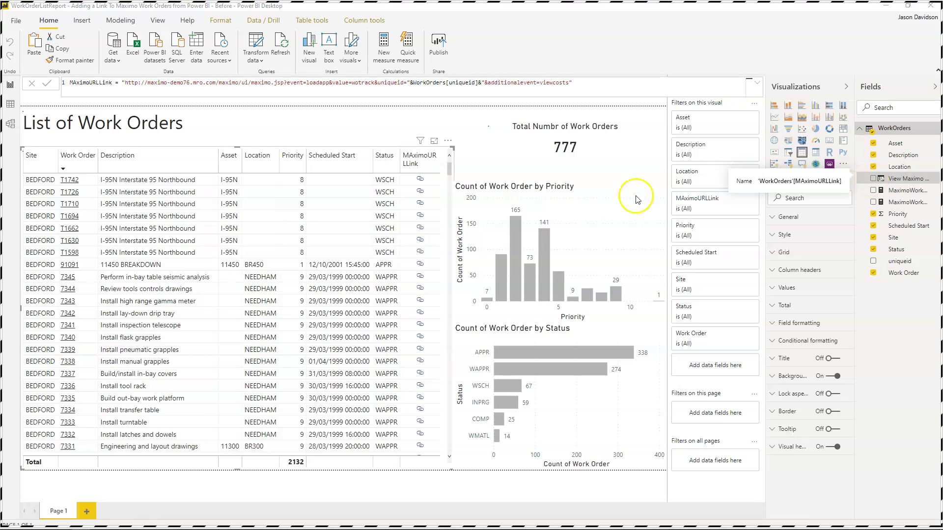
pyautogui.click(456, 174)
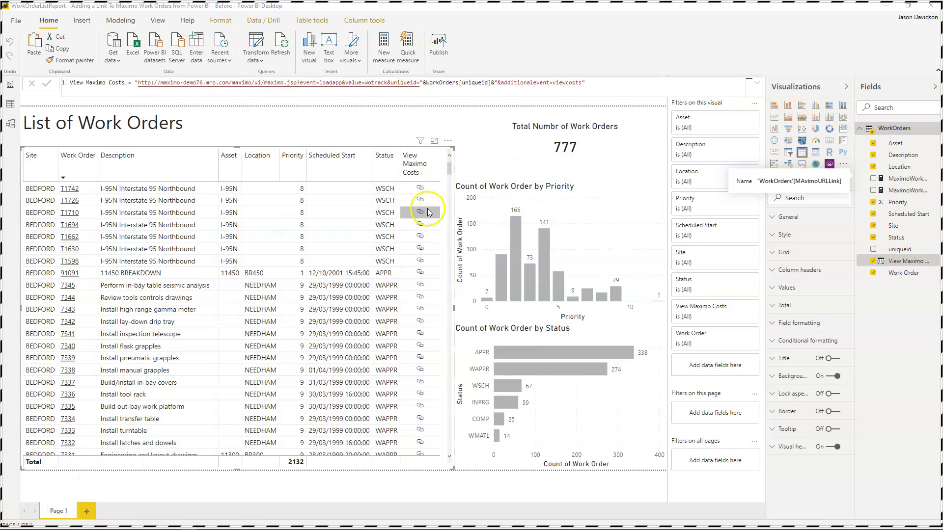
# - Open work order 1630's View Costs in Maximo via a link icon, check the 245.25 total, and close it
pyautogui.click(421, 191)
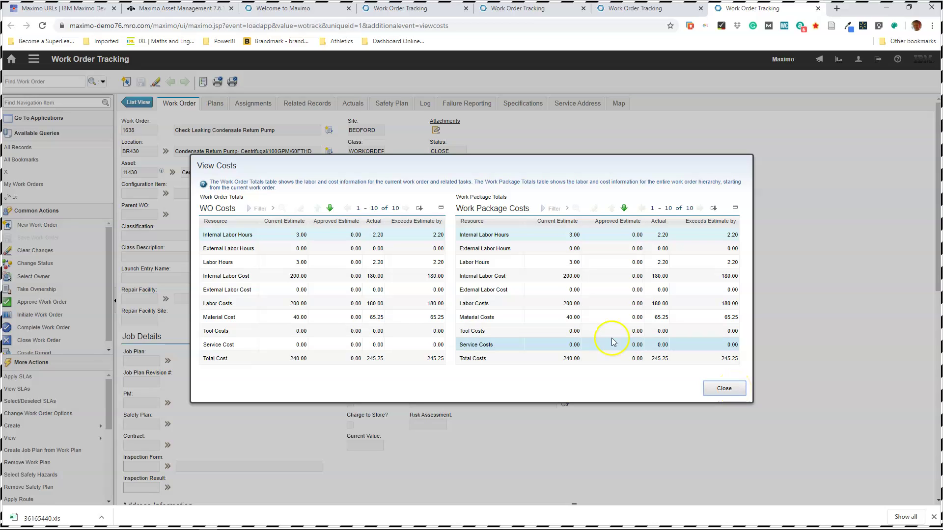
pyautogui.click(724, 388)
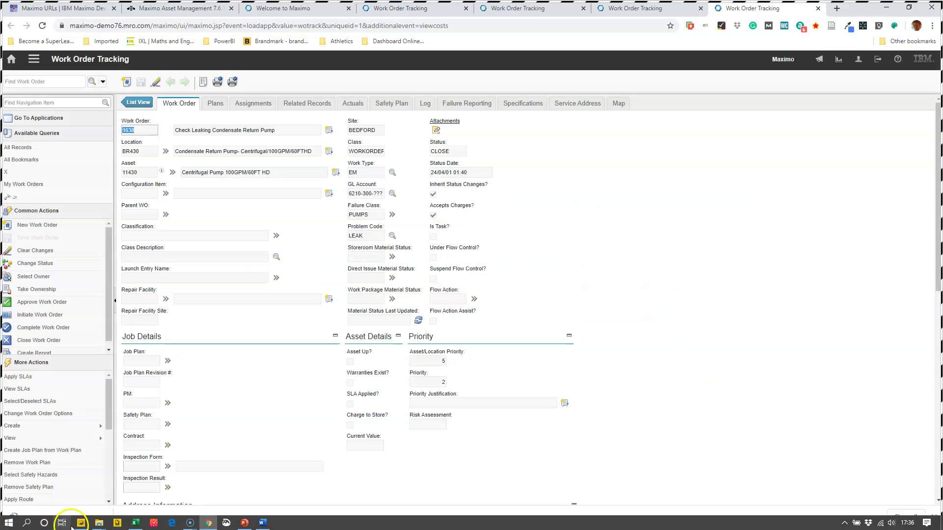
# - Switch back to Power BI Desktop's List of Work Orders report
pyautogui.click(81, 523)
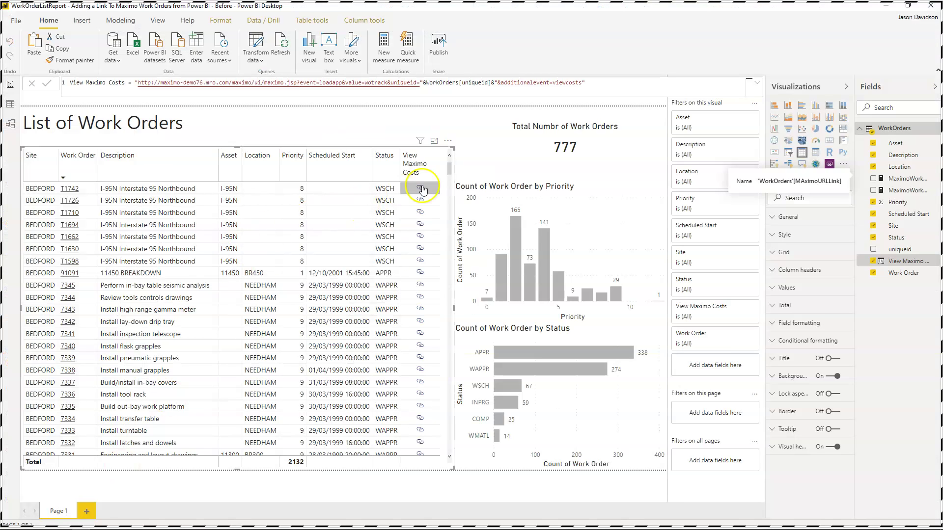